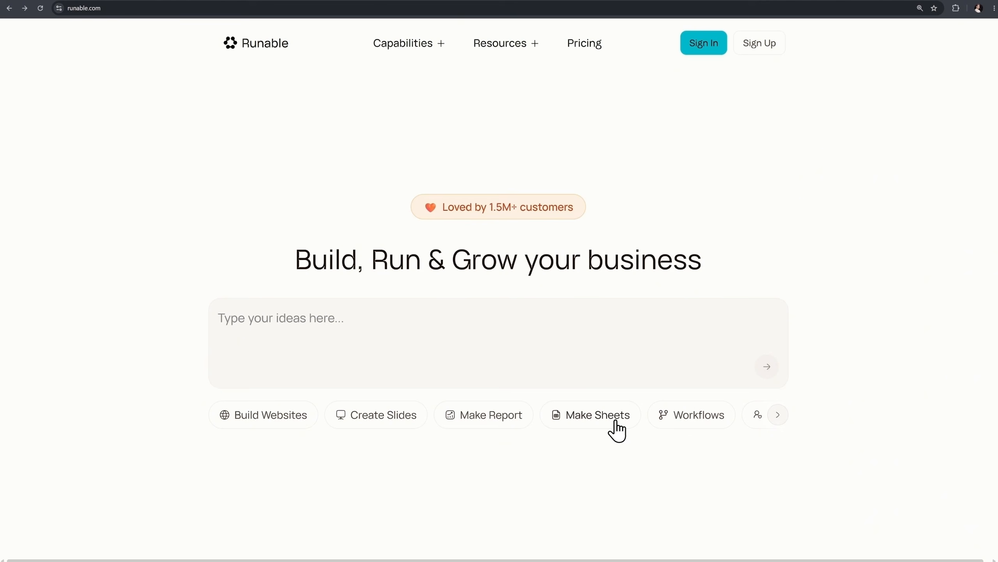
Browse the landing page's feature options and scroll through its tools, pricing comparison and product sections.
{"action": "left_click", "coordinate": [780, 417]}
{"action": "left_click", "coordinate": [780, 417]}
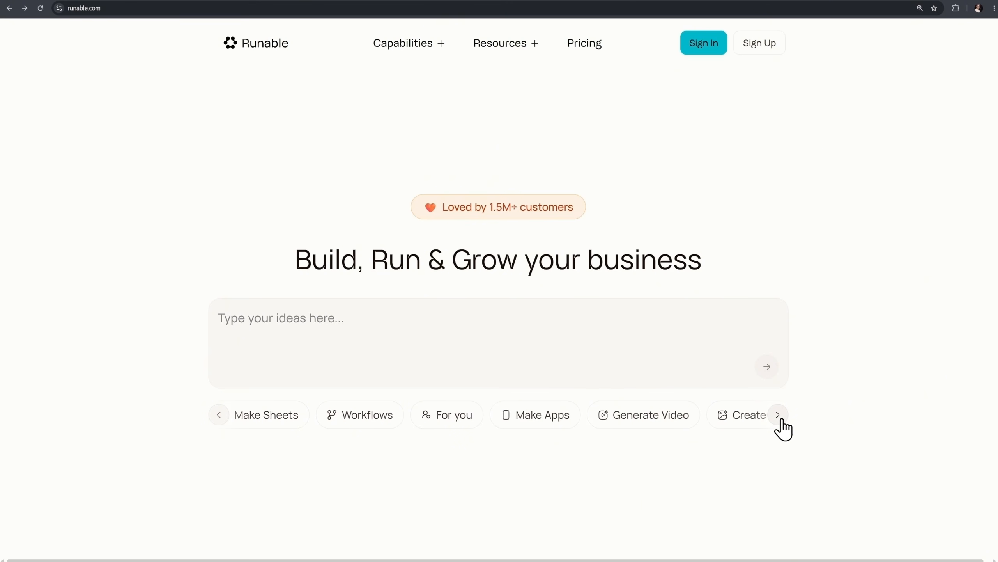
{"action": "left_click", "coordinate": [780, 417]}
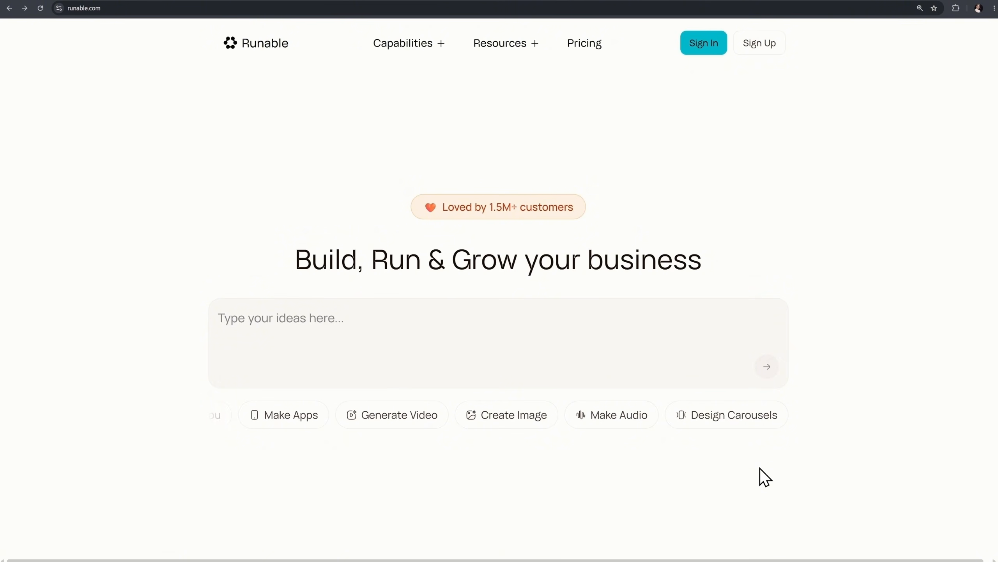
{"action": "scroll", "coordinate": [759, 468], "scroll_direction": "down", "scroll_amount": 15}
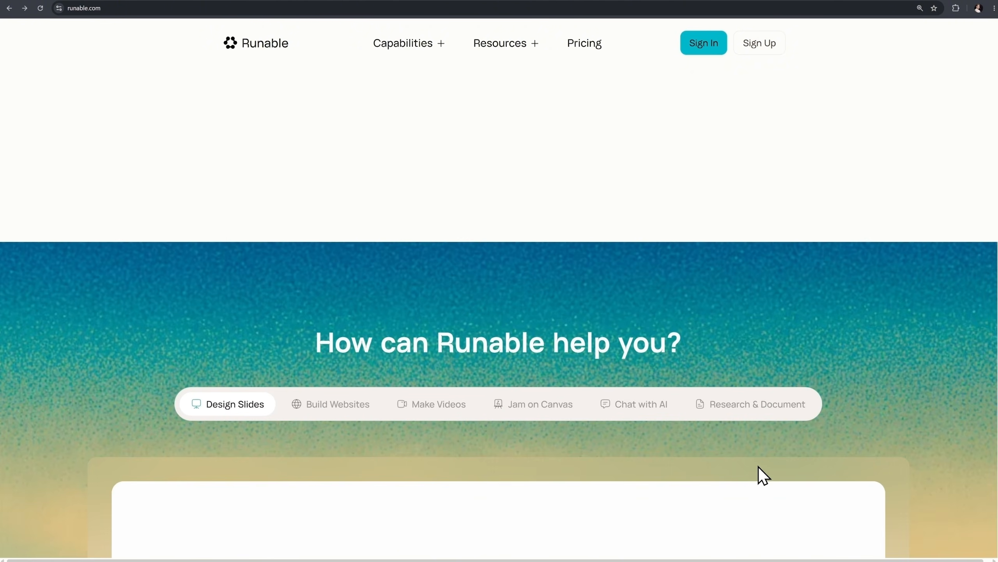
{"action": "scroll", "coordinate": [758, 466], "scroll_direction": "down", "scroll_amount": 3}
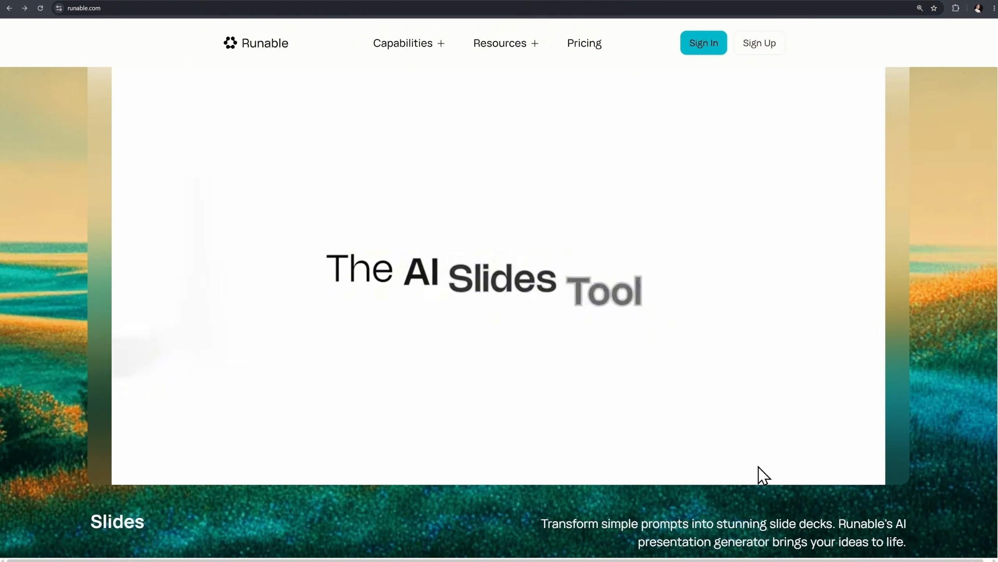
{"action": "scroll", "coordinate": [758, 467], "scroll_direction": "down", "scroll_amount": 5}
{"action": "scroll", "coordinate": [759, 466], "scroll_direction": "up", "scroll_amount": 6}
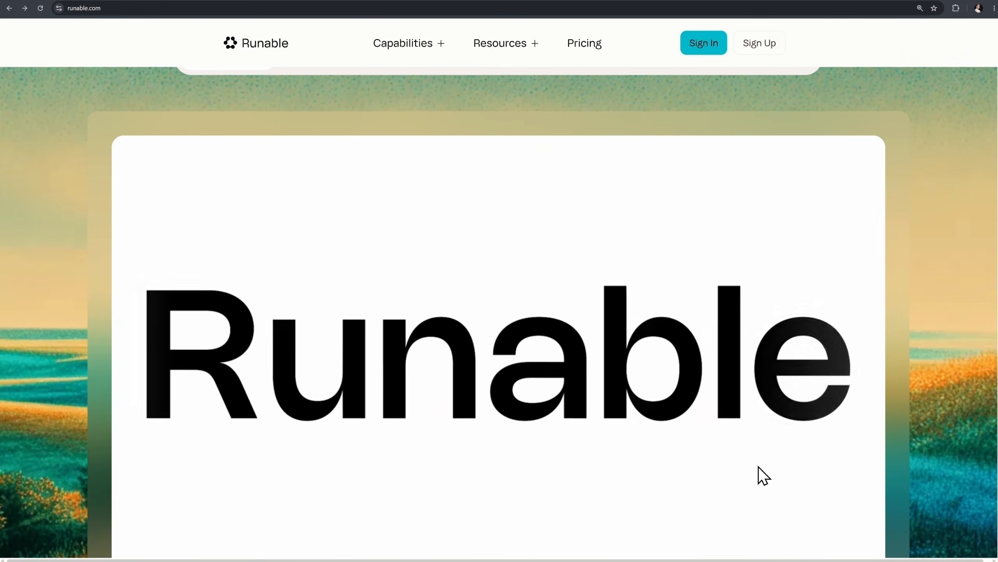
{"action": "scroll", "coordinate": [758, 467], "scroll_direction": "down", "scroll_amount": 4}
{"action": "scroll", "coordinate": [759, 466], "scroll_direction": "down", "scroll_amount": 10}
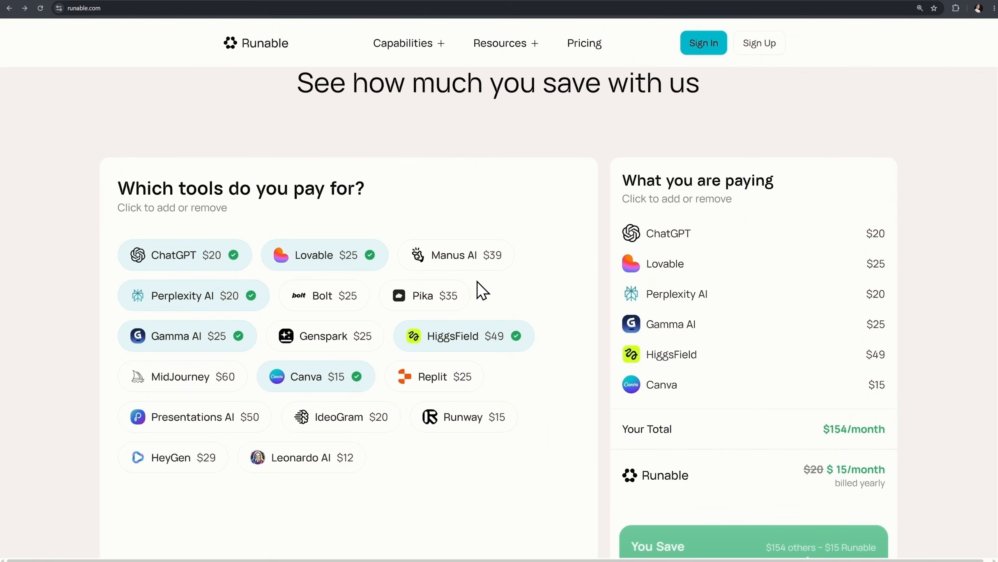
{"action": "scroll", "coordinate": [477, 281], "scroll_direction": "down", "scroll_amount": 2}
{"action": "scroll", "coordinate": [477, 282], "scroll_direction": "up", "scroll_amount": 2}
{"action": "scroll", "coordinate": [590, 311], "scroll_direction": "down", "scroll_amount": 15}
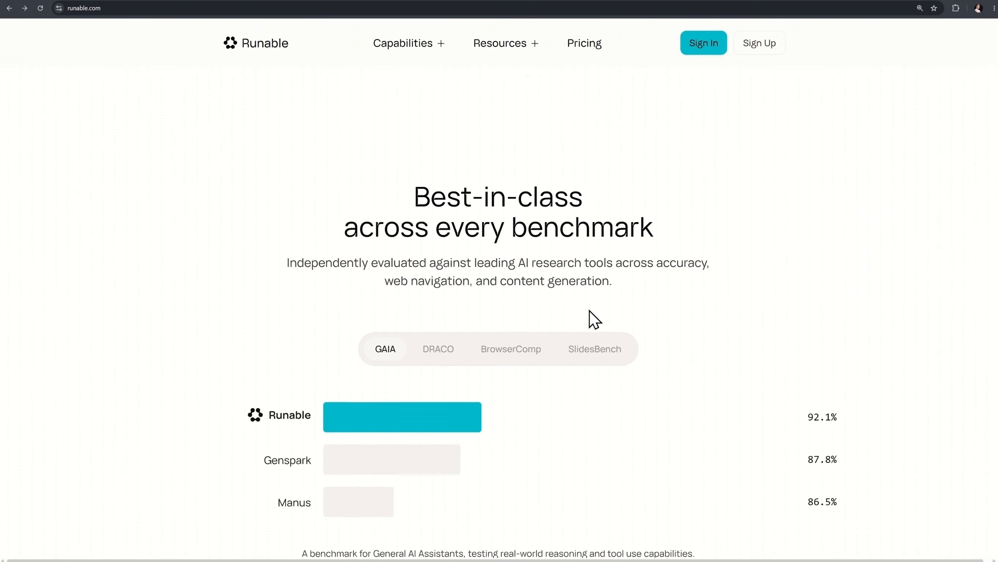
Open the SlidesBench benchmark and scroll through the download and footer sections of the page.
{"action": "left_click", "coordinate": [572, 253]}
{"action": "scroll", "coordinate": [574, 259], "scroll_direction": "down", "scroll_amount": 10}
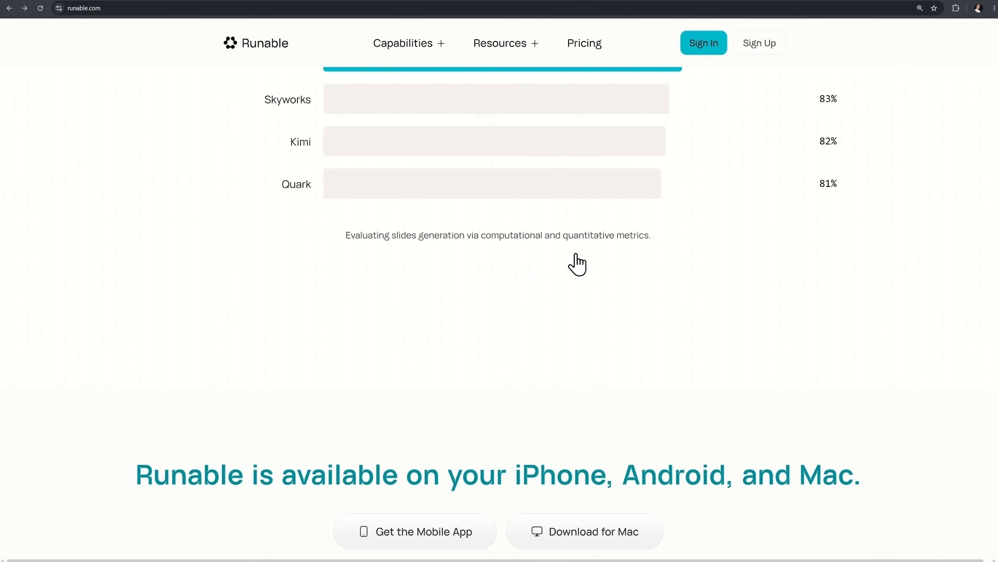
{"action": "scroll", "coordinate": [577, 255], "scroll_direction": "down", "scroll_amount": 2}
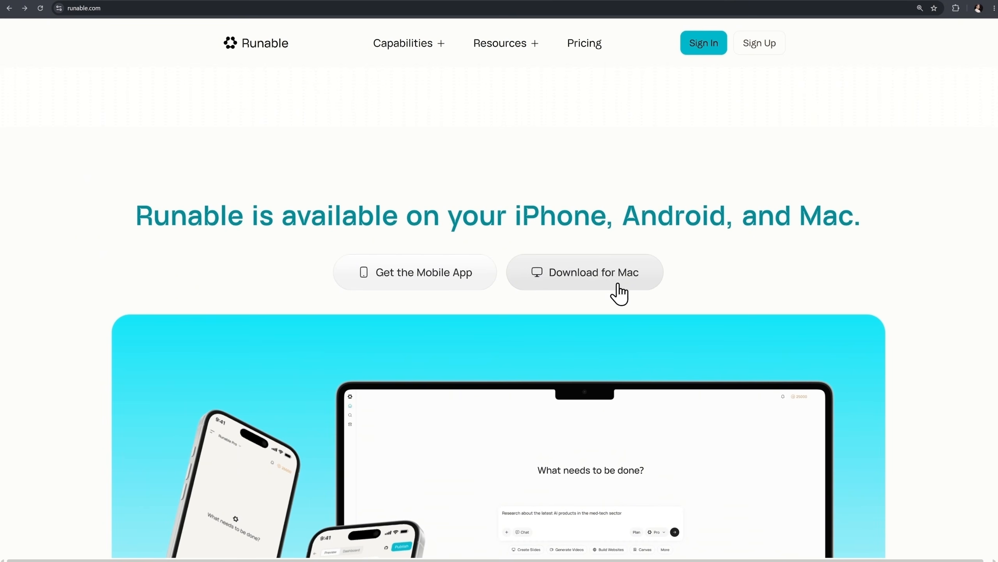
{"action": "scroll", "coordinate": [623, 297], "scroll_direction": "down", "scroll_amount": 9}
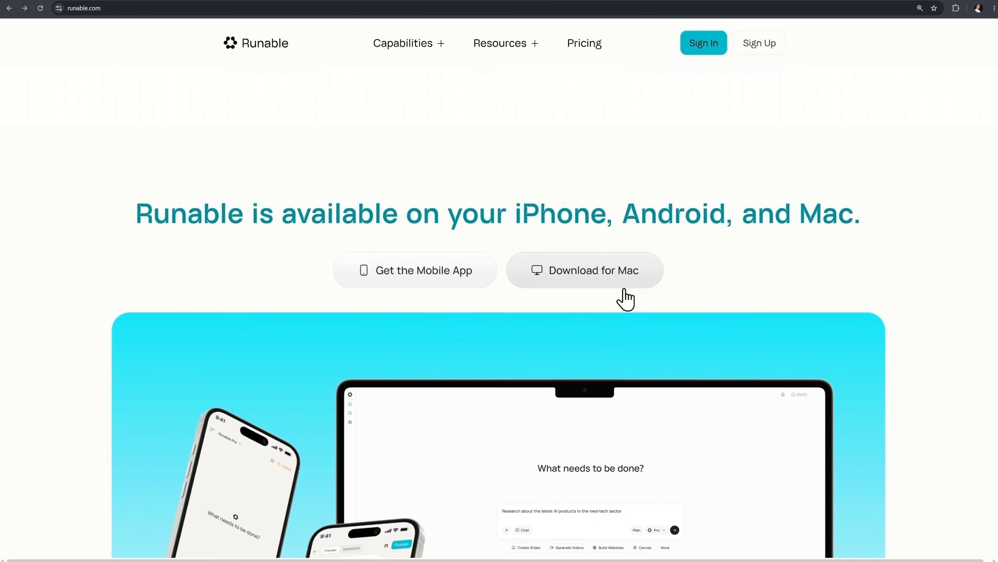
{"action": "scroll", "coordinate": [624, 298], "scroll_direction": "down", "scroll_amount": 20}
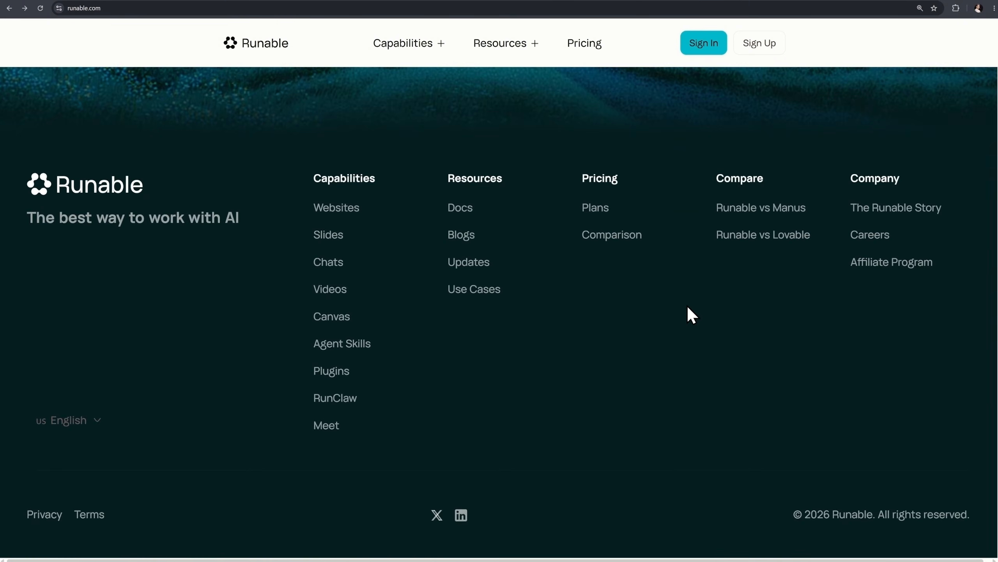
{"action": "scroll", "coordinate": [691, 314], "scroll_direction": "up", "scroll_amount": 9}
{"action": "scroll", "coordinate": [688, 306], "scroll_direction": "up", "scroll_amount": 15}
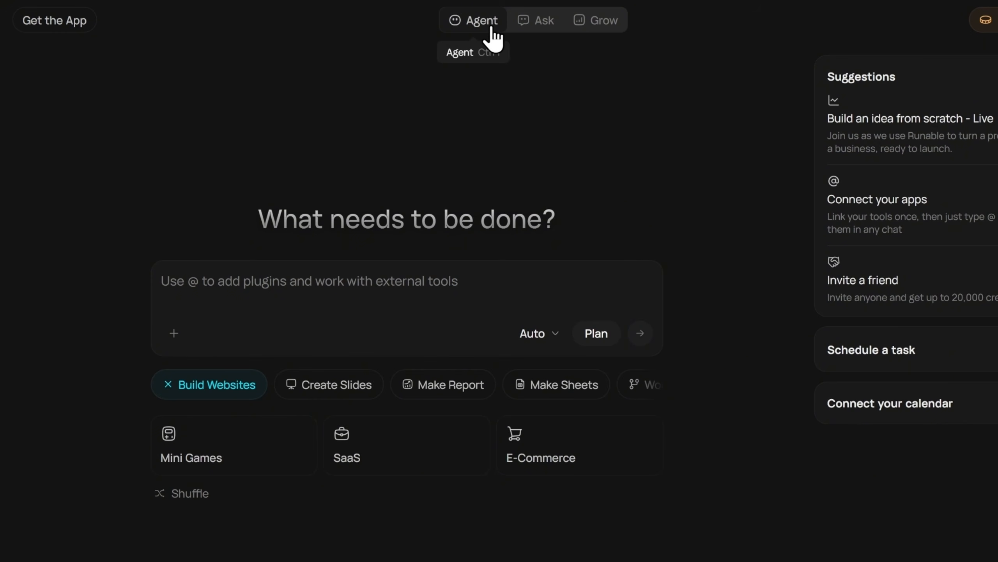
Explore the Ask and Grow modes, then return to Agent mode.
{"action": "left_click", "coordinate": [537, 24]}
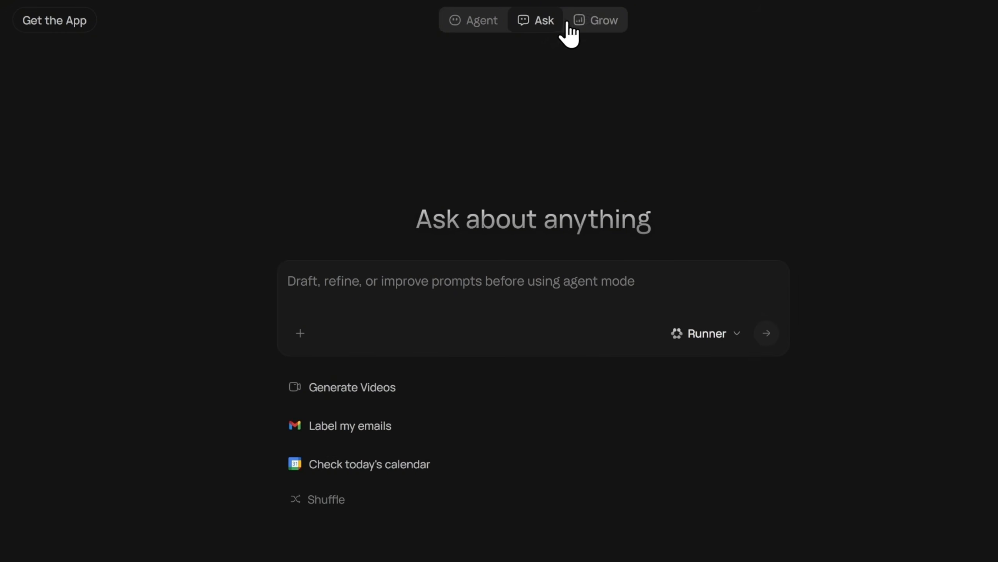
{"action": "left_click", "coordinate": [584, 24]}
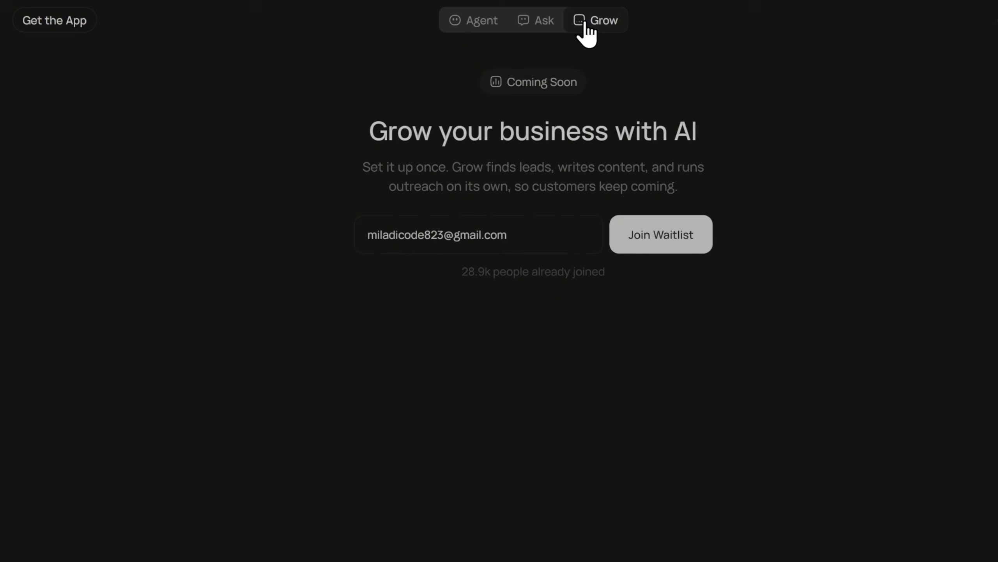
{"action": "left_click", "coordinate": [487, 23]}
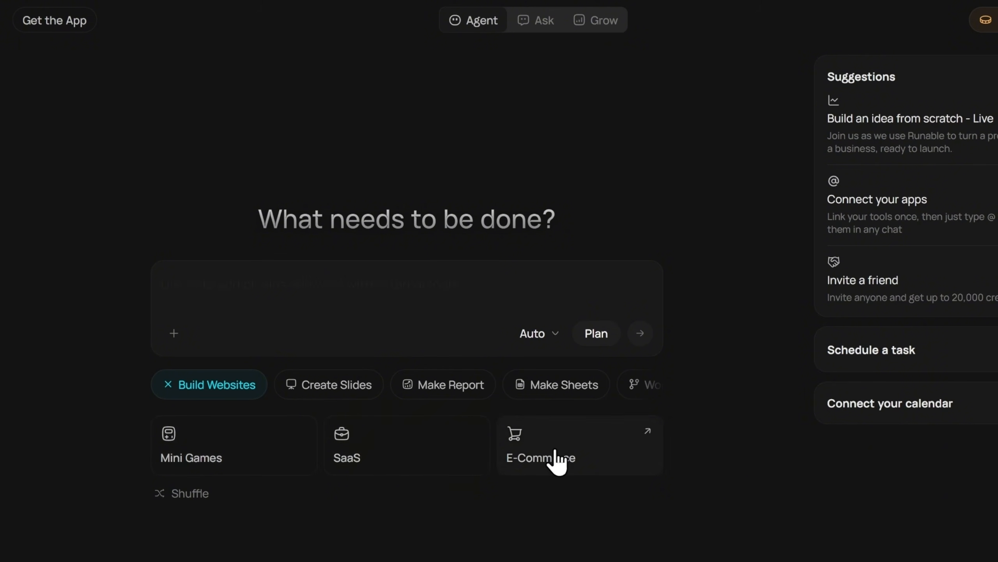
Browse the Agent mode feature categories such as Websites, Image, Audio, Video, Apps and Workflows.
{"action": "left_click", "coordinate": [239, 281]}
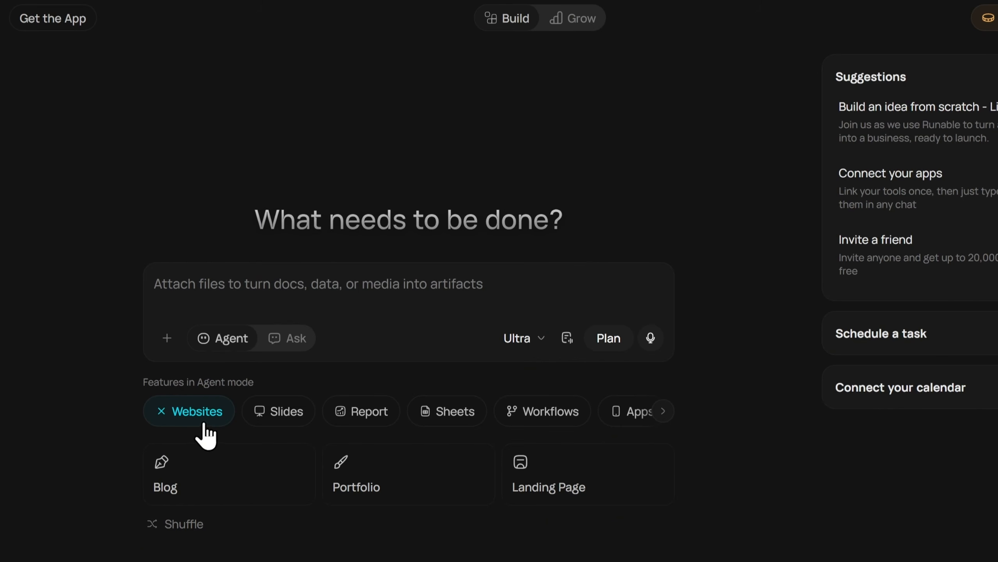
{"action": "left_click", "coordinate": [668, 418]}
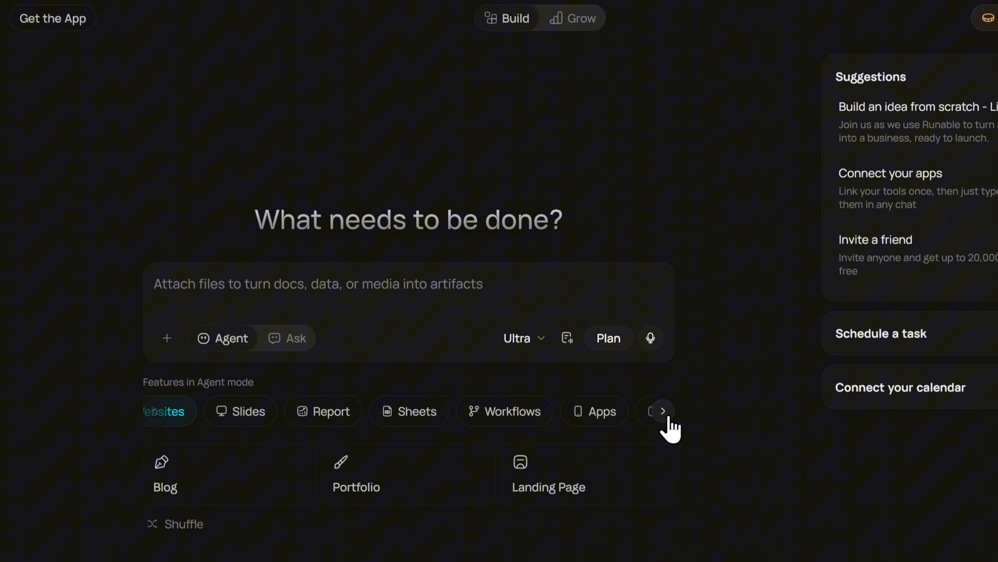
{"action": "left_click", "coordinate": [467, 421]}
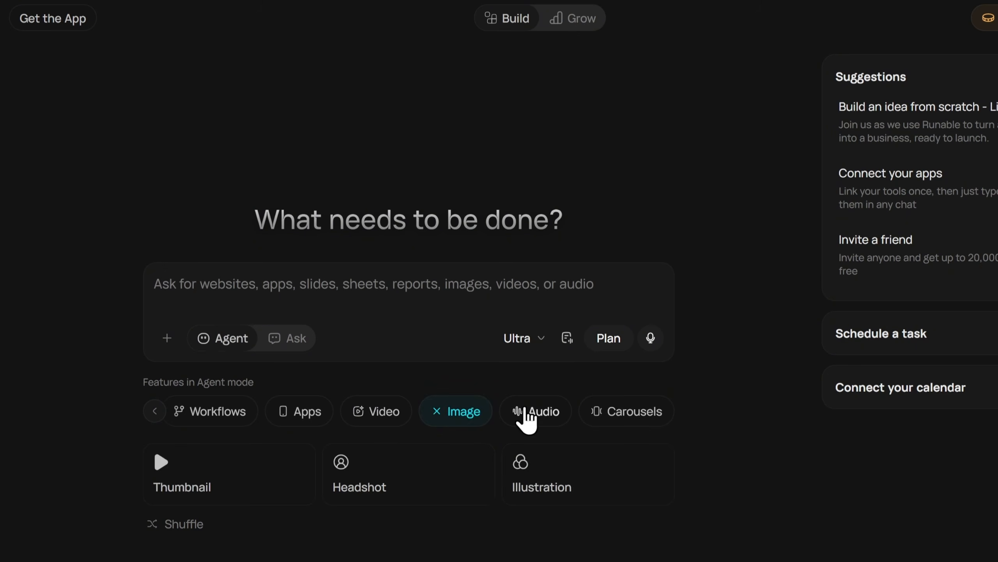
{"action": "left_click", "coordinate": [526, 411]}
{"action": "left_click", "coordinate": [378, 413]}
{"action": "left_click", "coordinate": [300, 413]}
{"action": "left_click", "coordinate": [179, 421]}
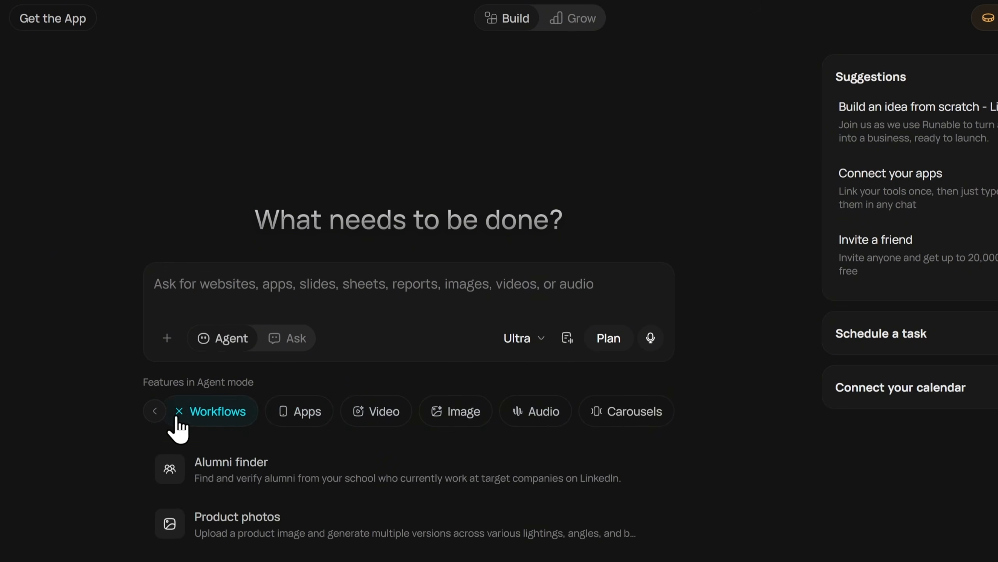
{"action": "left_click", "coordinate": [155, 411]}
{"action": "left_click", "coordinate": [175, 417]}
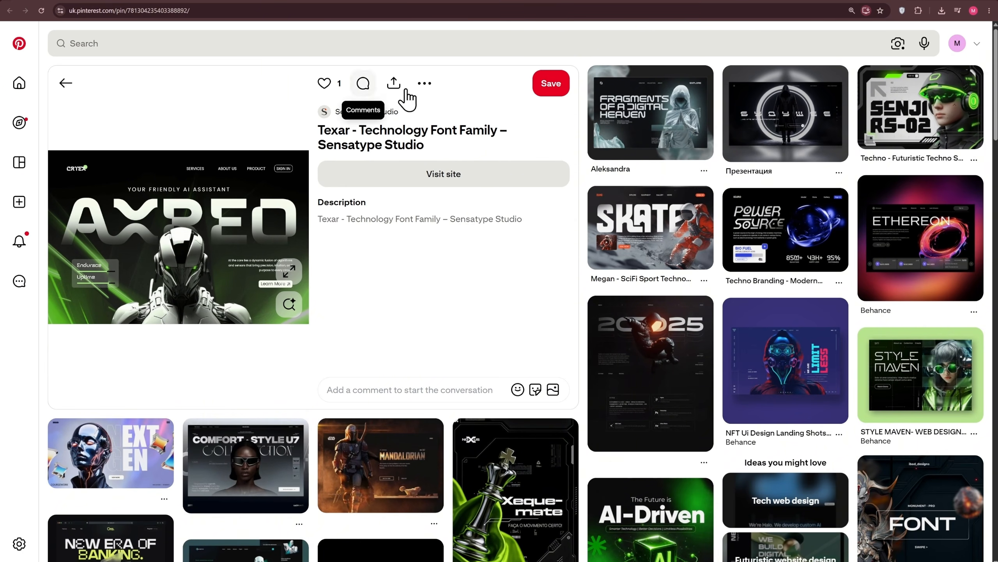
Bring the Pinterest hero-section image into the prompt and paste the GENIX hero recreation instructions.
{"action": "left_click", "coordinate": [434, 91]}
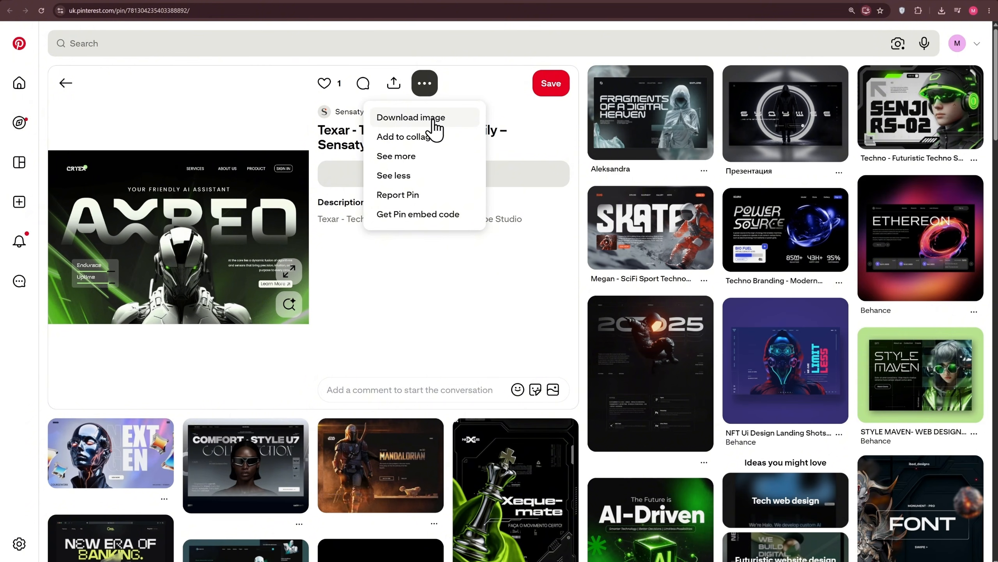
{"action": "left_click", "coordinate": [471, 1]}
{"action": "left_click", "coordinate": [375, 294]}
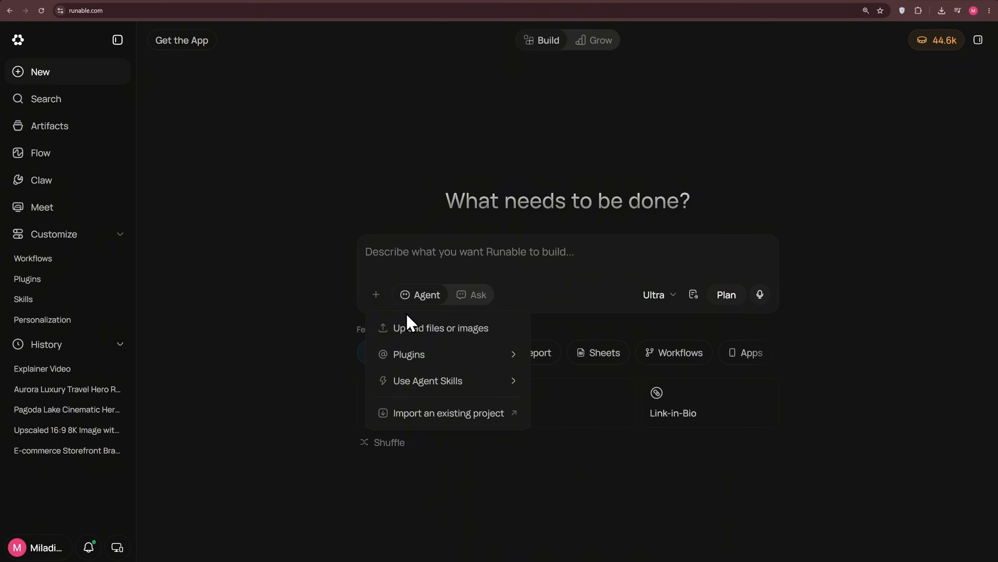
{"action": "left_click", "coordinate": [428, 330]}
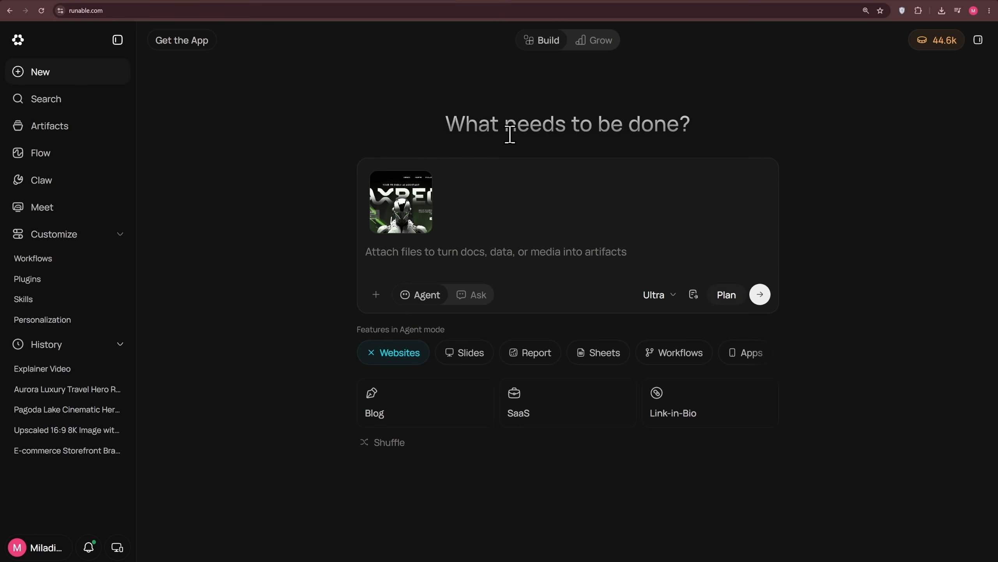
{"action": "type", "text": "Recreate this hero section with the same layout, typography, spacing, proportions, and visual style, but adapt it for my AI image generator SaaS, GENIX. Use pure black (#000) as the background. Remove the robot and all green background/light effects. Keep the oversized metallic GENIX headline, navigation, side UI card, right-side copy, and CTA, but rewrite all text to fit an AI image generation platform."}
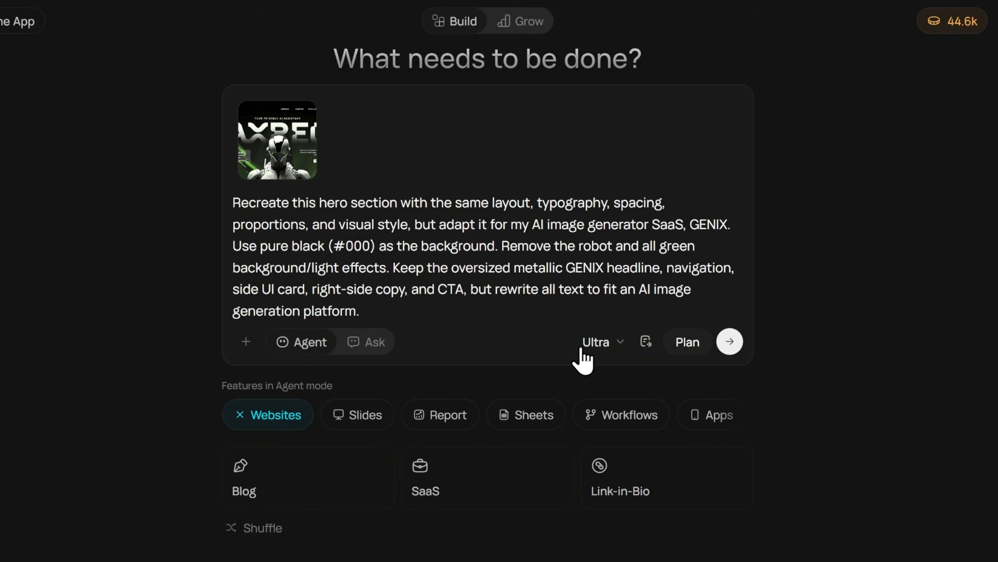
Set the model to Max and submit the prompt to build the GENIX hero section.
{"action": "left_click", "coordinate": [592, 348]}
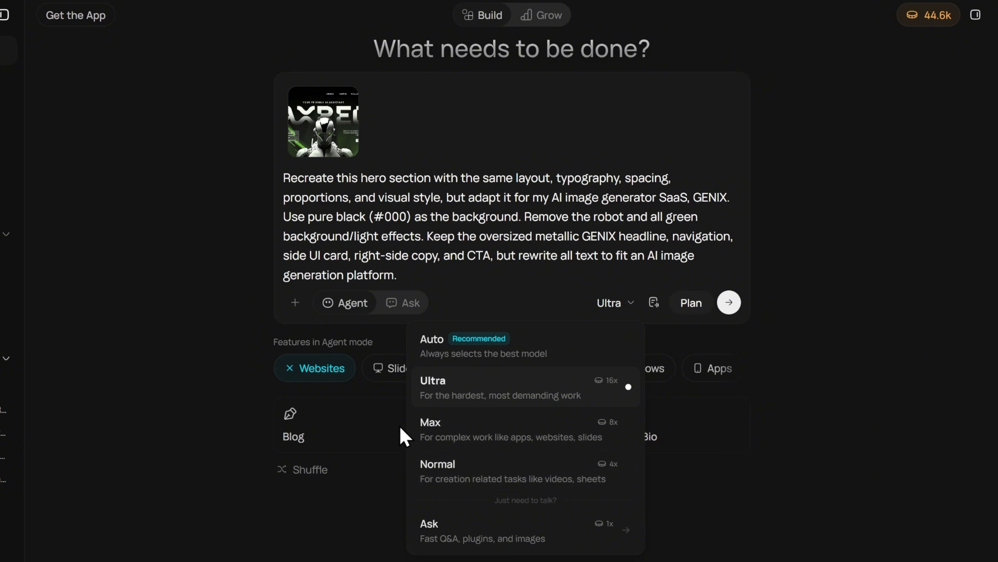
{"action": "left_click", "coordinate": [596, 442]}
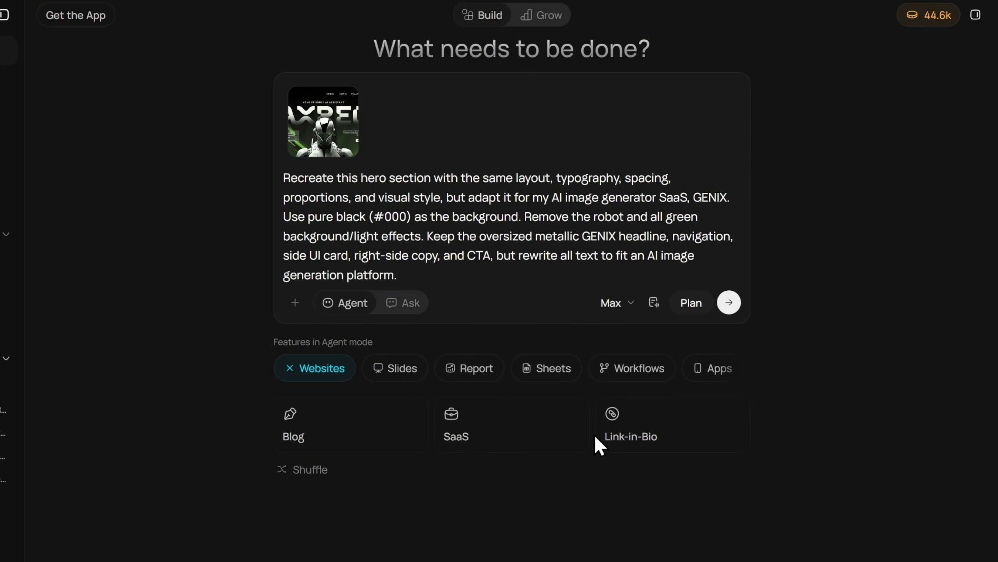
{"action": "left_click", "coordinate": [689, 320]}
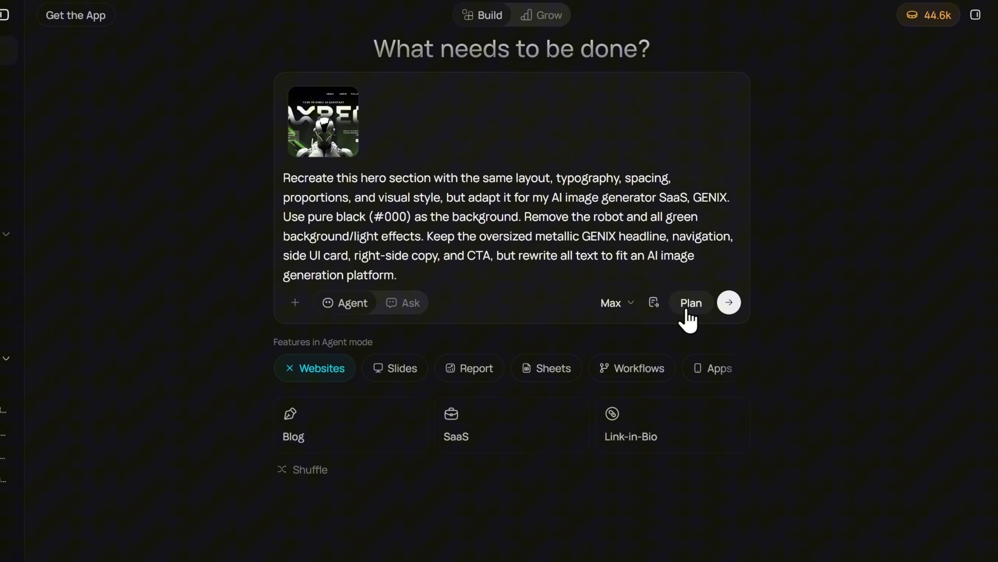
{"action": "left_click", "coordinate": [729, 302]}
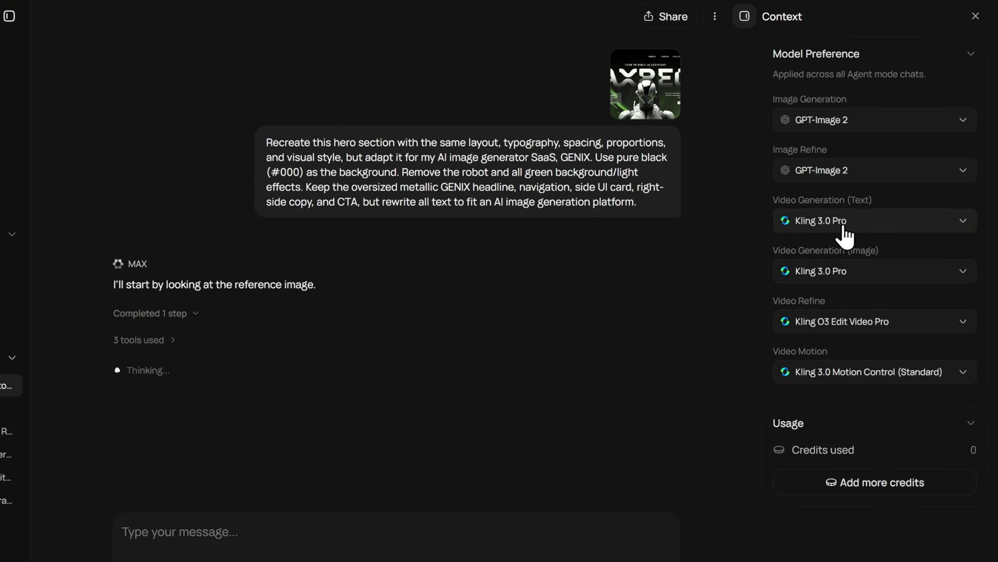
Open the generated GENIX website preview.
{"action": "left_click", "coordinate": [842, 420]}
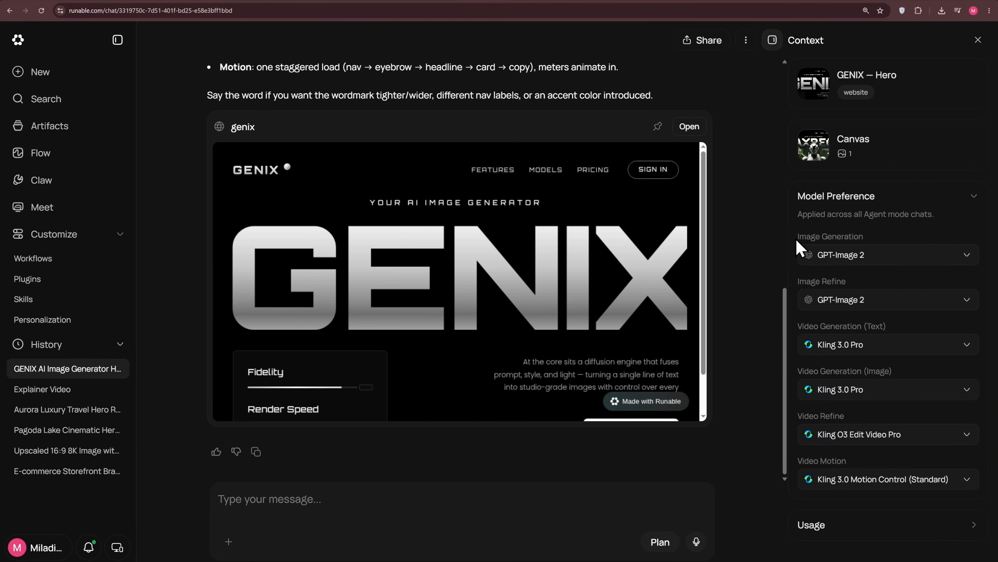
{"action": "left_click", "coordinate": [647, 240]}
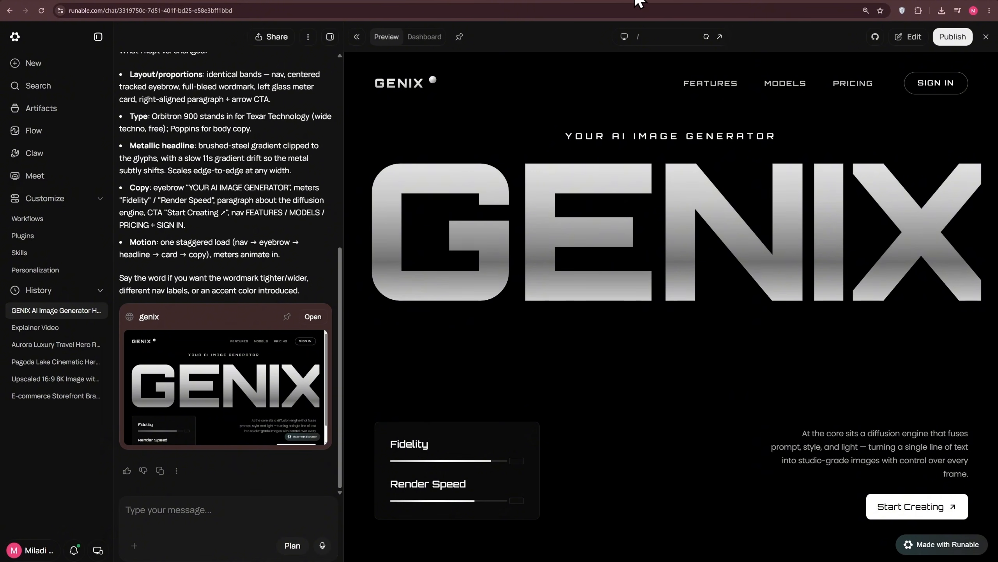
Download the red cyberpunk visor image from its Pinterest pin, then switch back to Runable.
{"action": "left_click", "coordinate": [691, 3]}
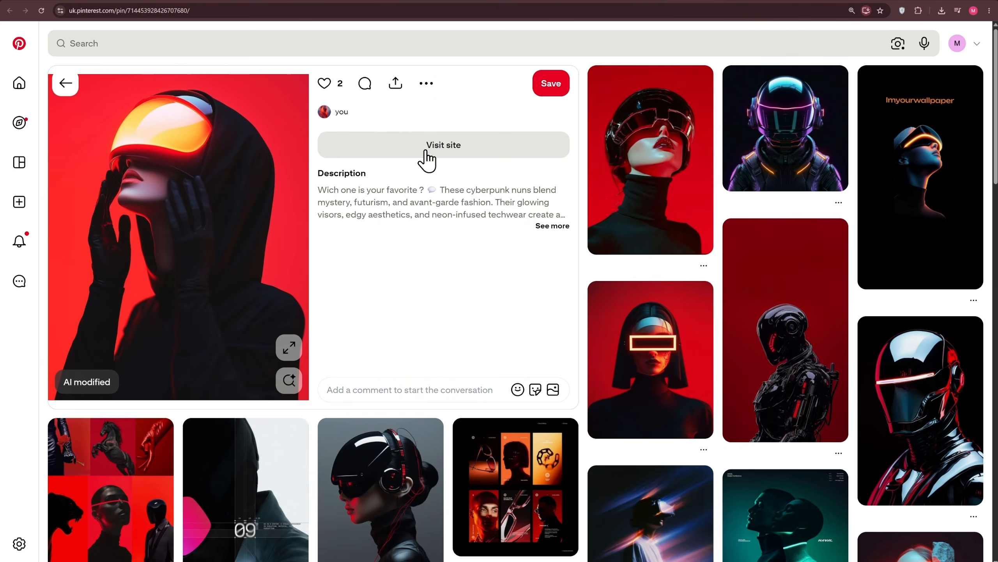
{"action": "left_click", "coordinate": [426, 84]}
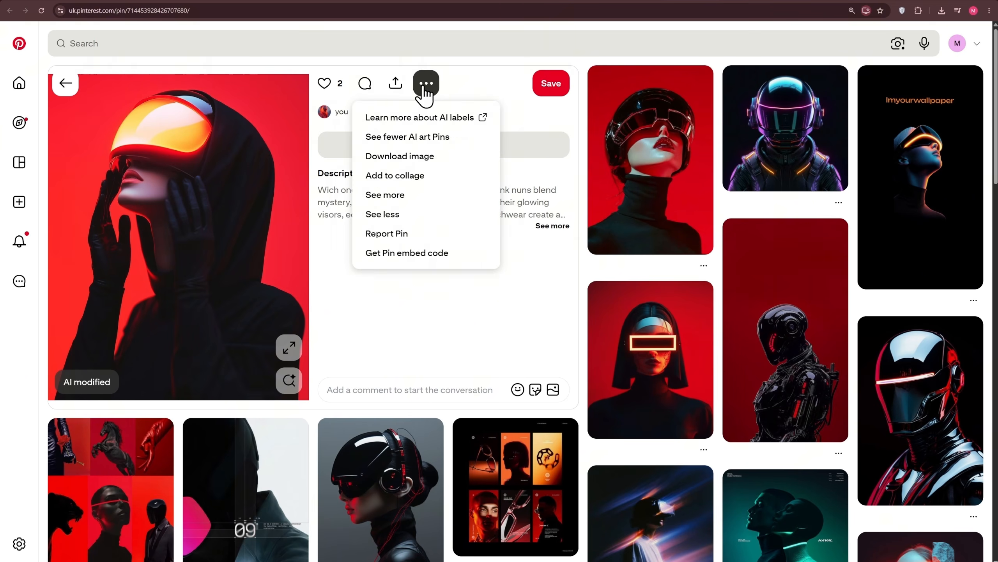
{"action": "left_click", "coordinate": [432, 159]}
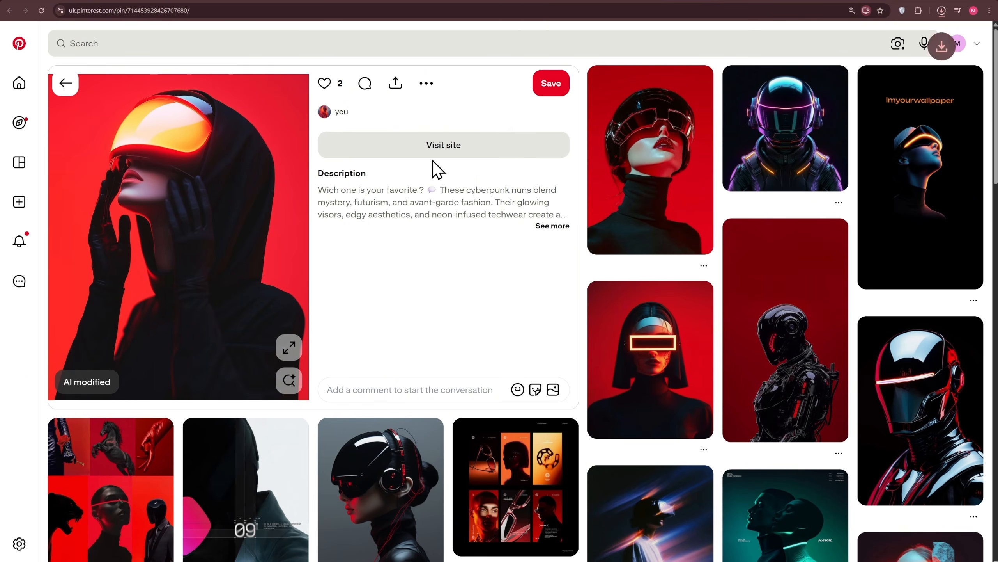
{"action": "left_click", "coordinate": [446, 2]}
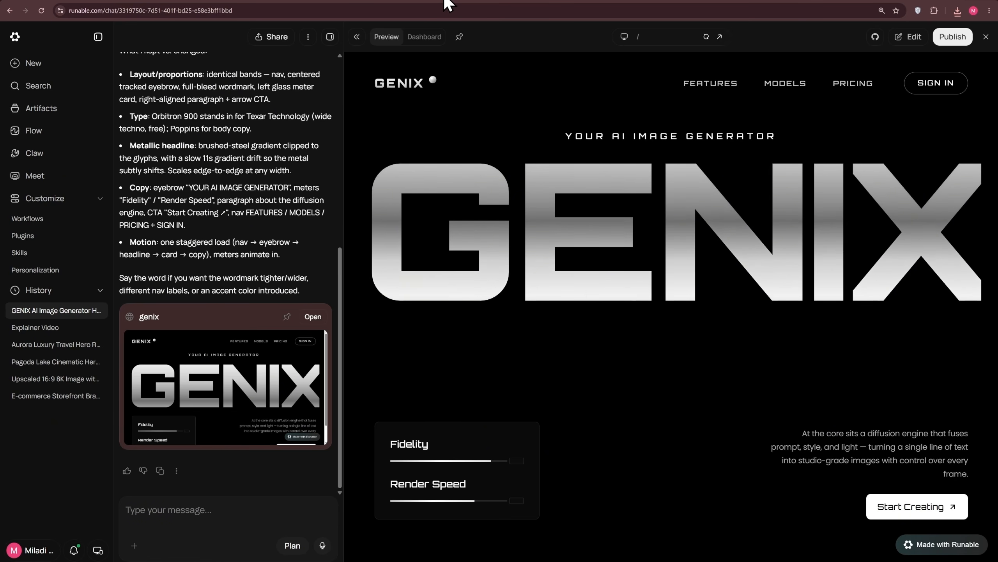
Start a new chat and select the Image feature in Agent mode.
{"action": "left_click", "coordinate": [46, 64]}
{"action": "left_click", "coordinate": [725, 336]}
{"action": "left_click", "coordinate": [711, 336]}
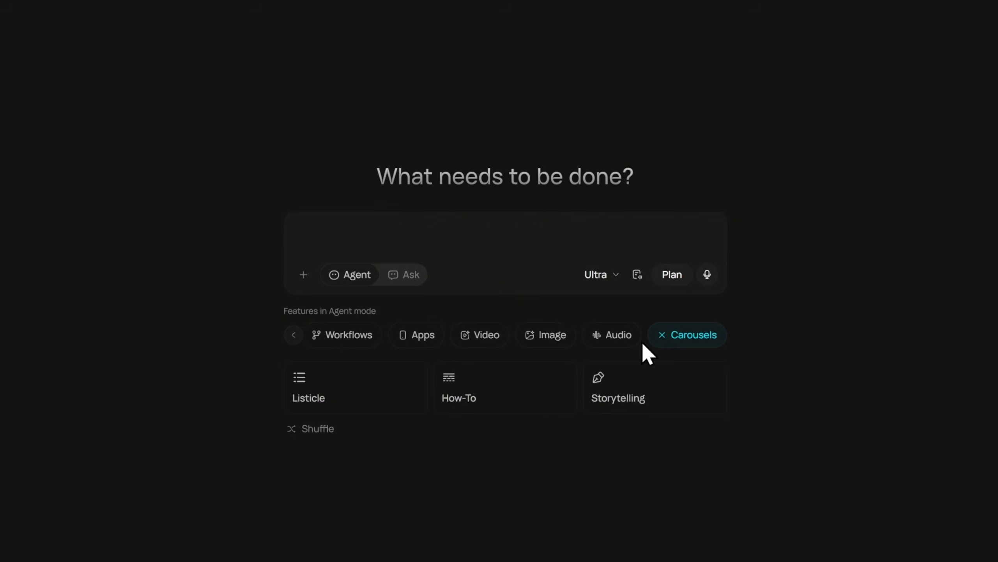
{"action": "left_click", "coordinate": [587, 337]}
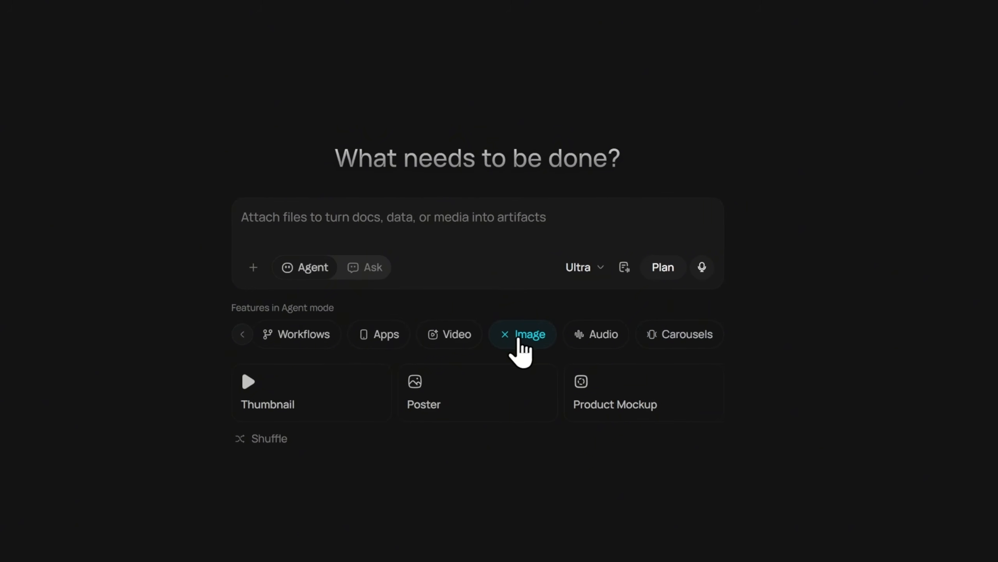
Attach the downloaded visor image and paste a prompt to remove its background, expand to 16:9 and upscale to 8K.
{"action": "left_click", "coordinate": [253, 267]}
{"action": "left_click", "coordinate": [267, 297]}
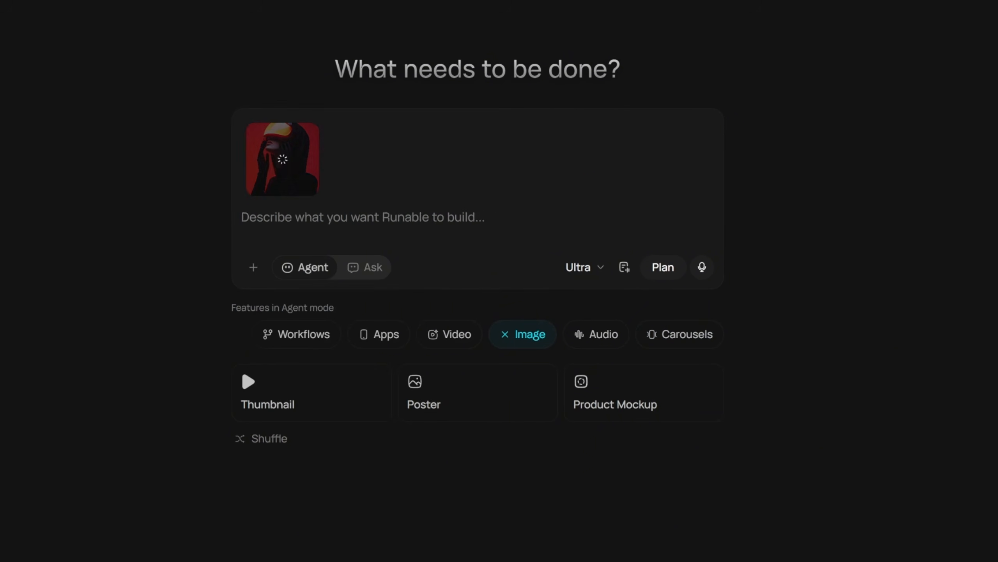
{"action": "left_click", "coordinate": [281, 230]}
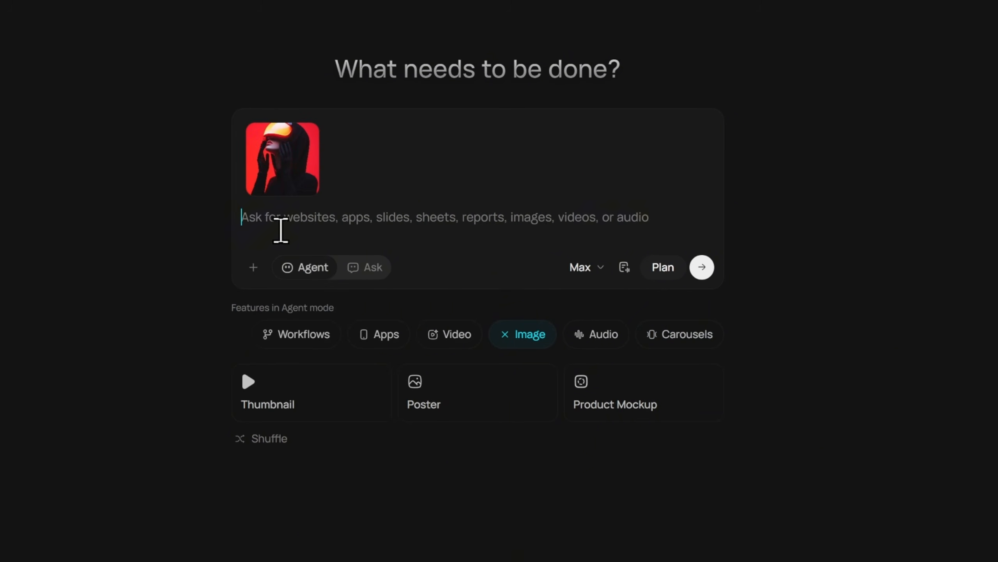
{"action": "type", "text": "Remove the entire background and make it fully transparent. Keep the character exactly as-is, small and centered at the bottom. Preserve its proportions and details. Expand to 16:9 and upscale to 8K quality without enlarging the character."}
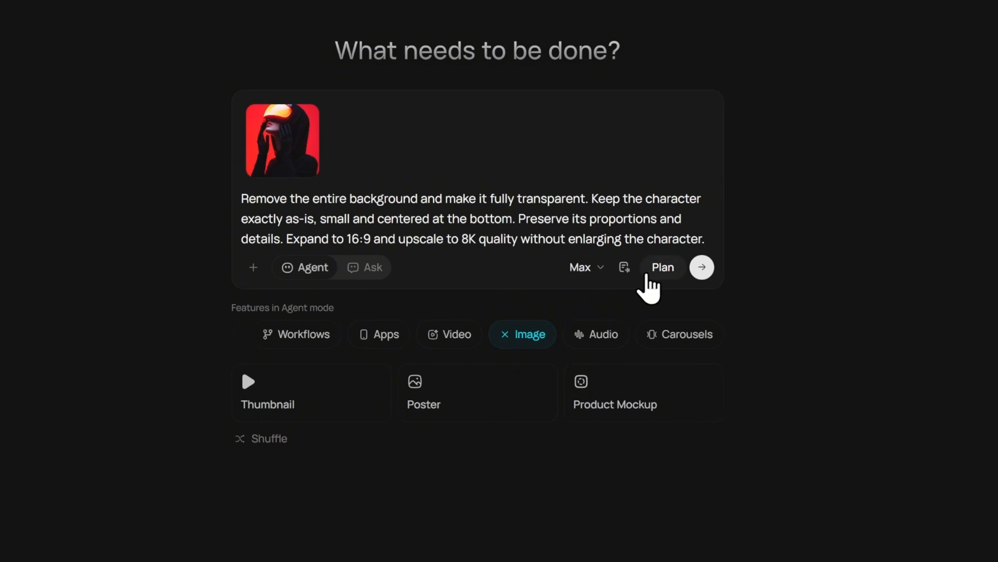
Switch the model to Ultra and submit the image prompt.
{"action": "left_click", "coordinate": [587, 270]}
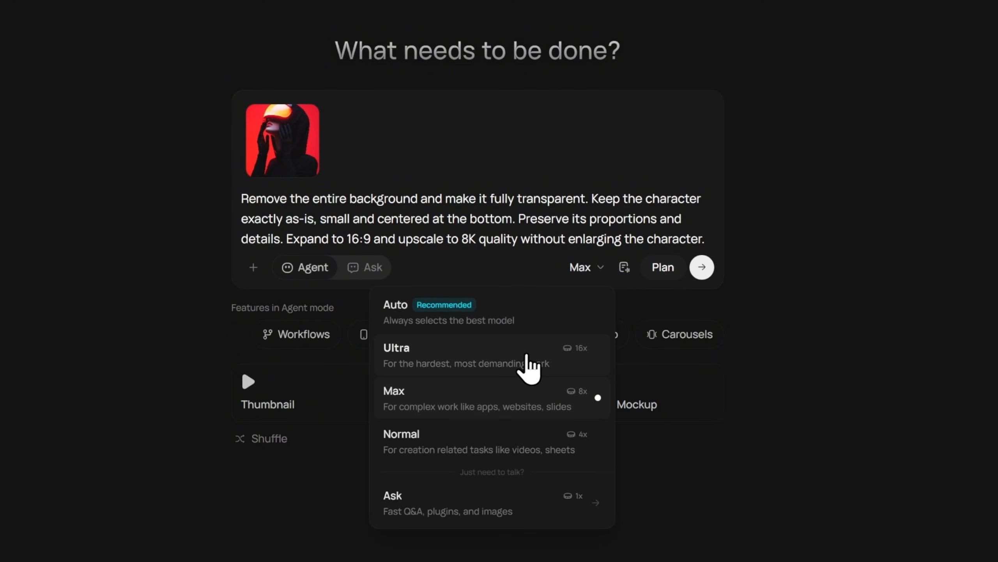
{"action": "left_click", "coordinate": [553, 366]}
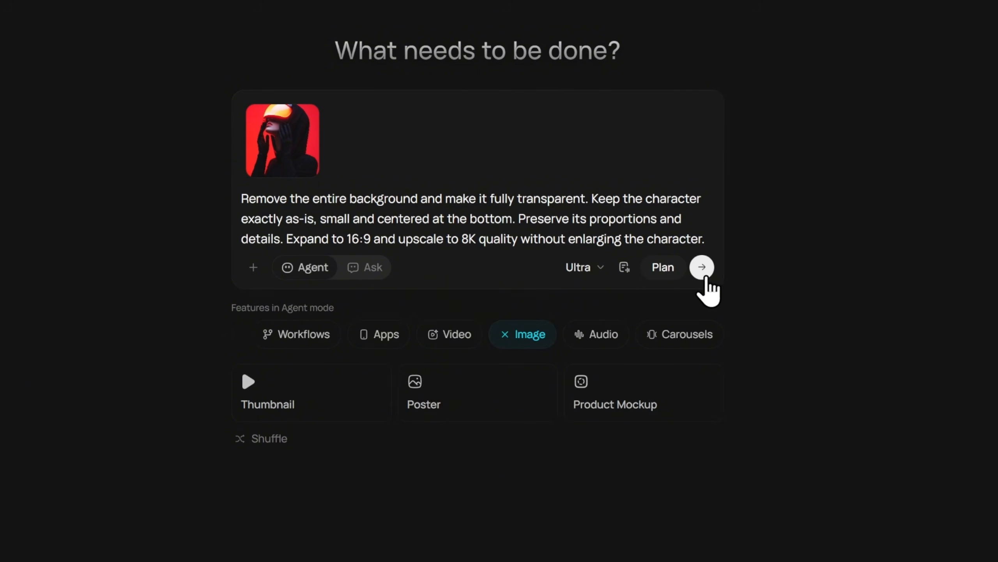
{"action": "left_click", "coordinate": [700, 272]}
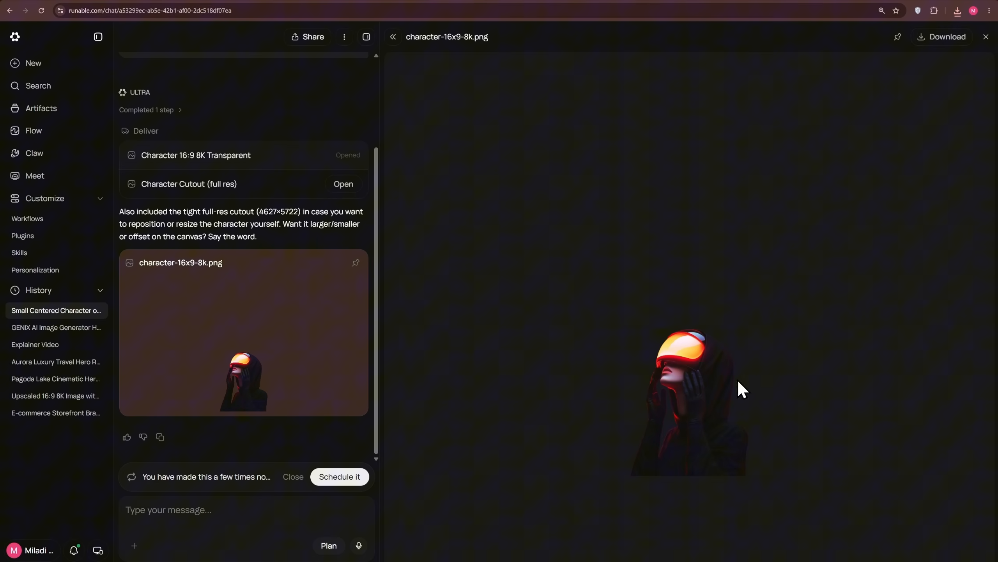
Download the transparent 16:9 character image, edit it in the photo viewer and save a copy.
{"action": "left_click", "coordinate": [941, 43]}
{"action": "left_click", "coordinate": [900, 31]}
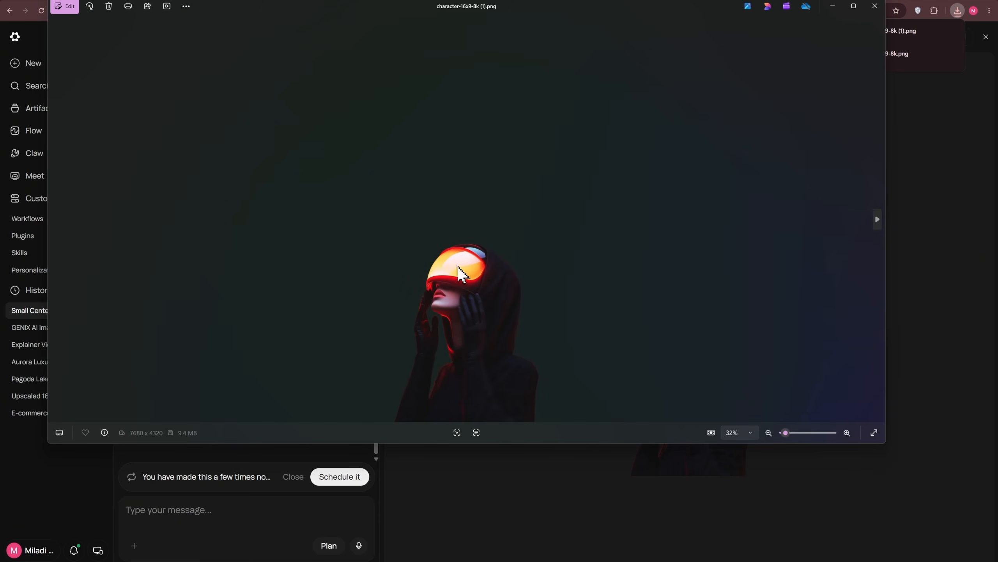
{"action": "left_click", "coordinate": [70, 7]}
{"action": "scroll", "coordinate": [590, 208], "scroll_direction": "up", "scroll_amount": 1}
{"action": "scroll", "coordinate": [585, 174], "scroll_direction": "up", "scroll_amount": 3}
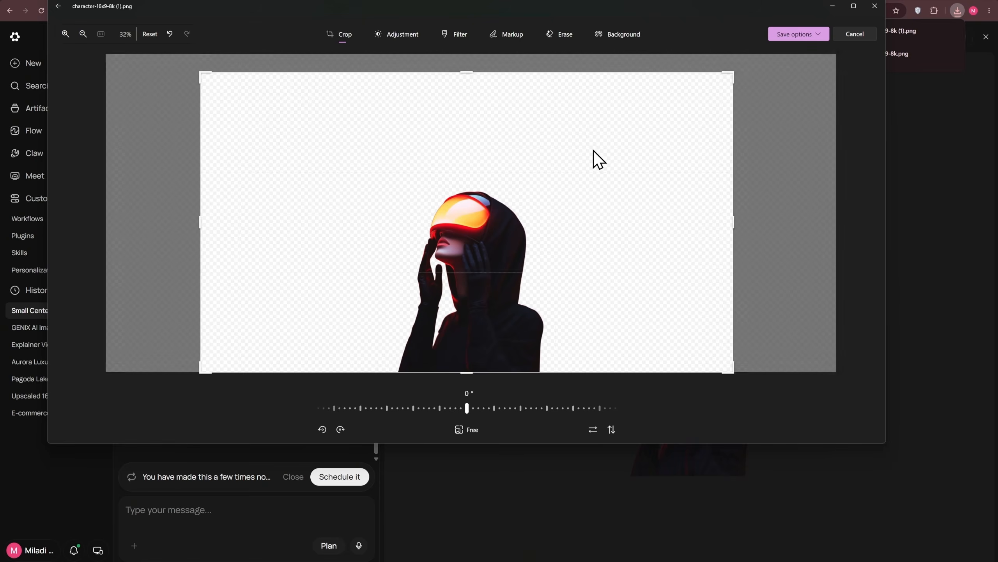
{"action": "left_click", "coordinate": [798, 34]}
{"action": "left_click", "coordinate": [793, 64]}
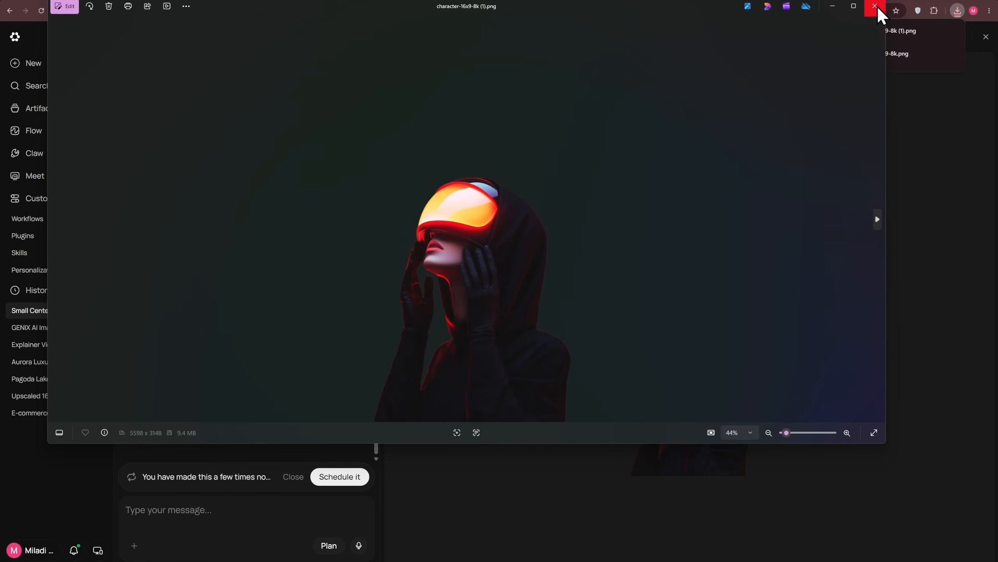
{"action": "left_click", "coordinate": [878, 7]}
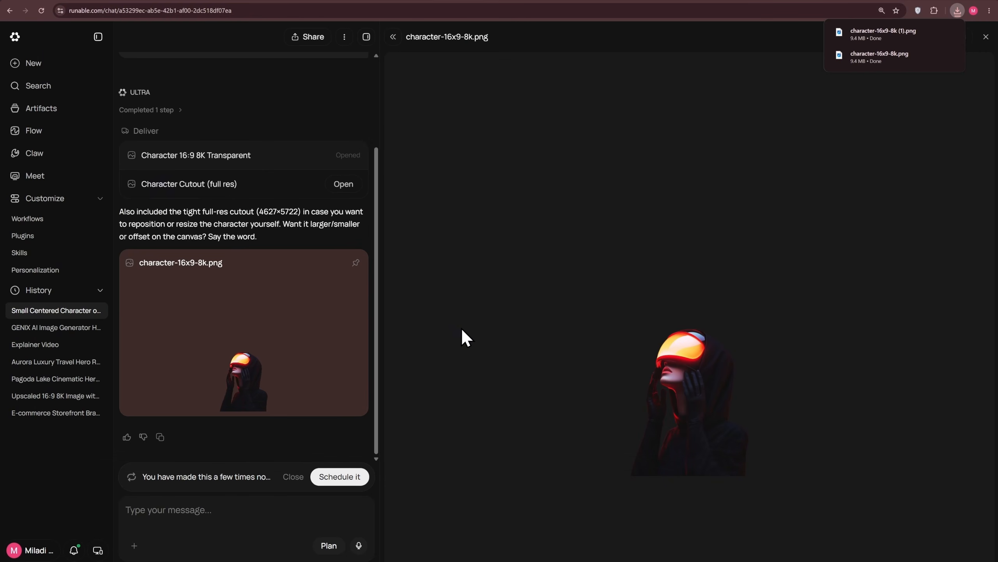
Attach the character image and submit a prompt to remove the visor and hood, revealing a short-haired girl in the same pose.
{"action": "left_click", "coordinate": [134, 545]}
{"action": "left_click", "coordinate": [211, 455]}
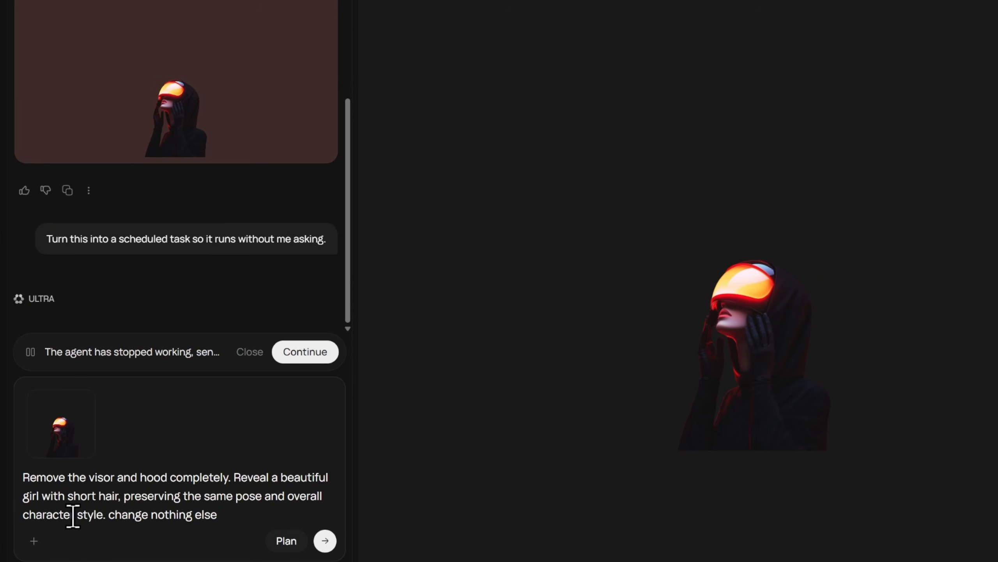
{"action": "left_click", "coordinate": [327, 543]}
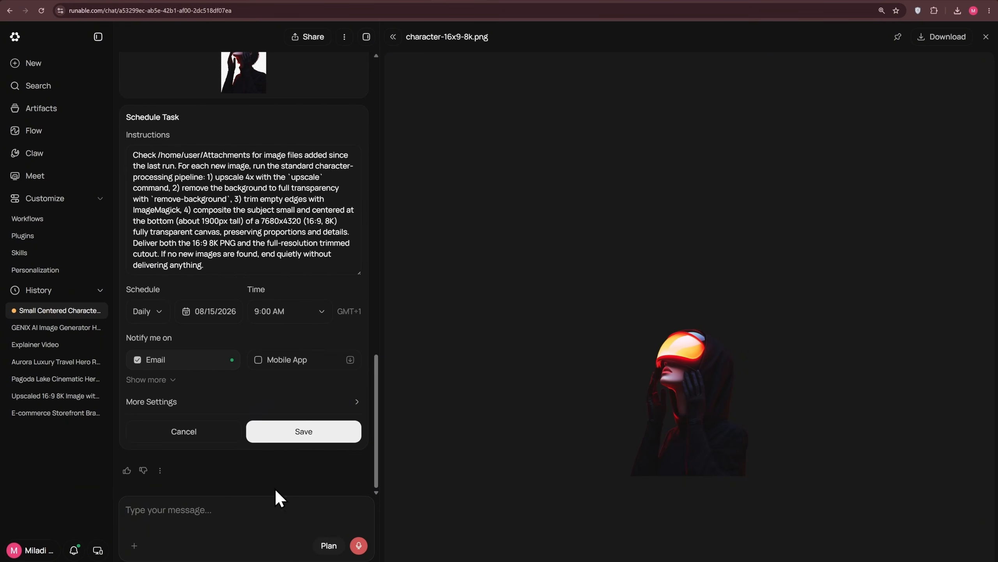
Scroll through the chat to review the generated output and open the short-haired girl image.
{"action": "scroll", "coordinate": [273, 415], "scroll_direction": "up", "scroll_amount": 6}
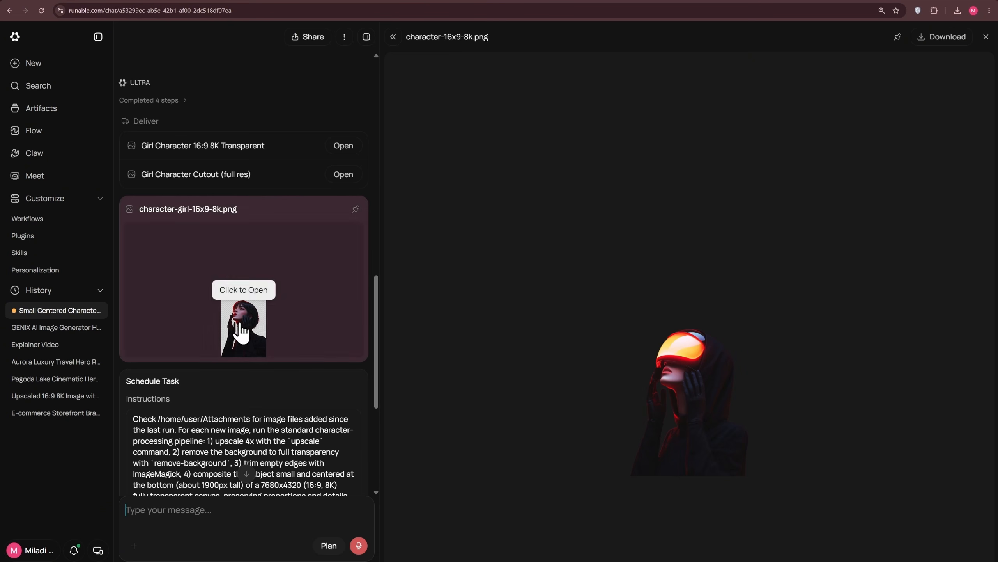
{"action": "scroll", "coordinate": [252, 354], "scroll_direction": "down", "scroll_amount": 6}
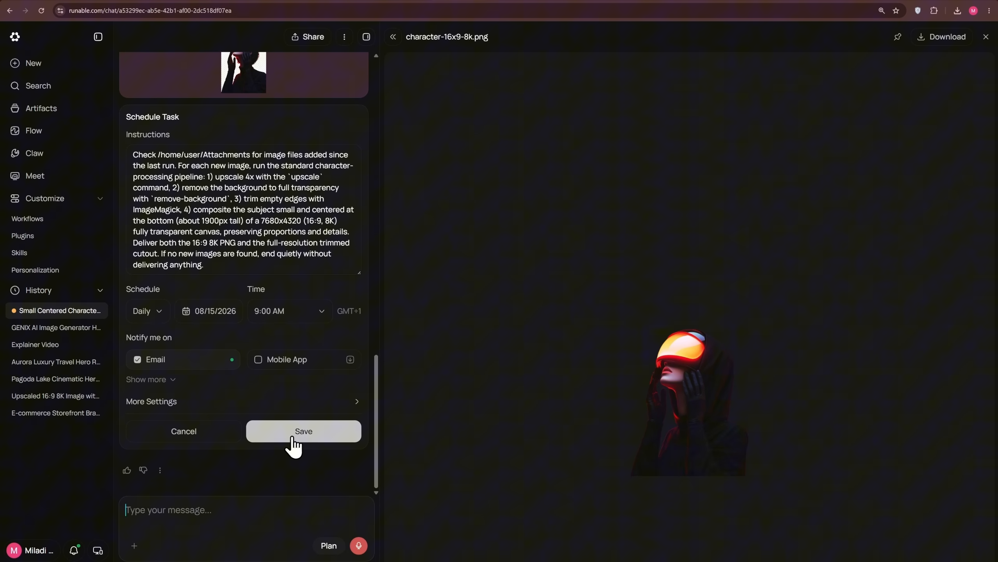
{"action": "scroll", "coordinate": [291, 444], "scroll_direction": "up", "scroll_amount": 2}
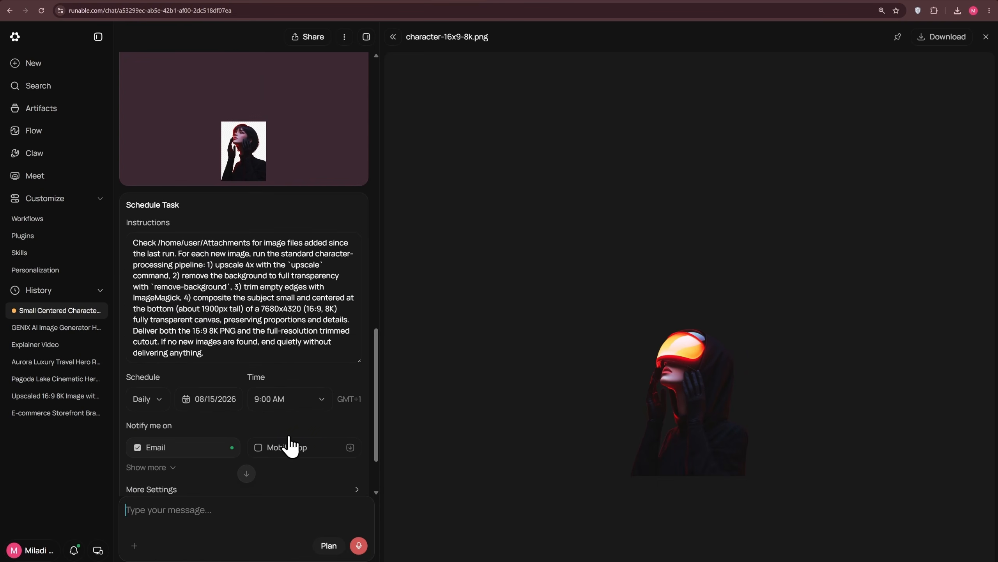
{"action": "scroll", "coordinate": [289, 446], "scroll_direction": "down", "scroll_amount": 2}
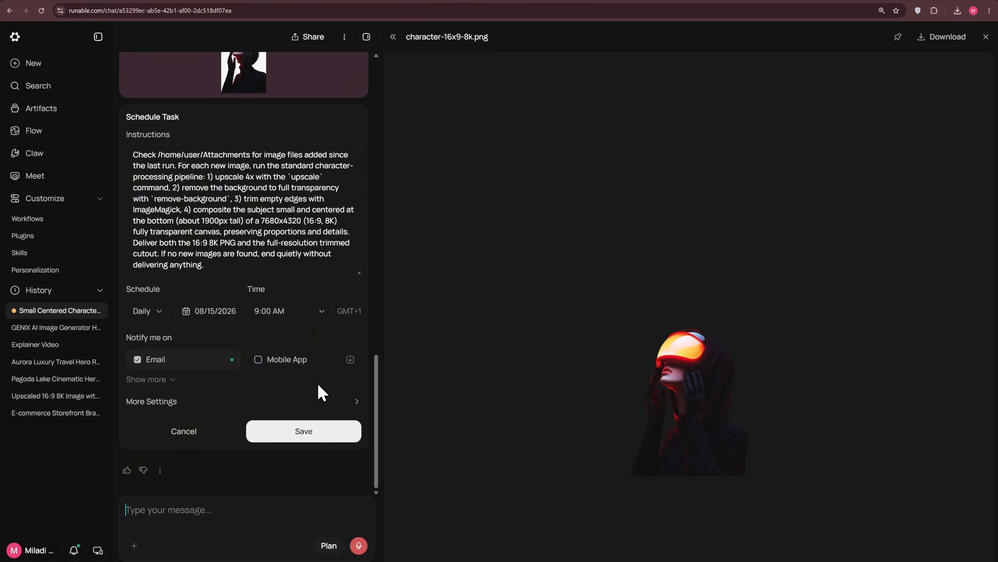
{"action": "scroll", "coordinate": [316, 381], "scroll_direction": "up", "scroll_amount": 3}
{"action": "scroll", "coordinate": [233, 351], "scroll_direction": "up", "scroll_amount": 5}
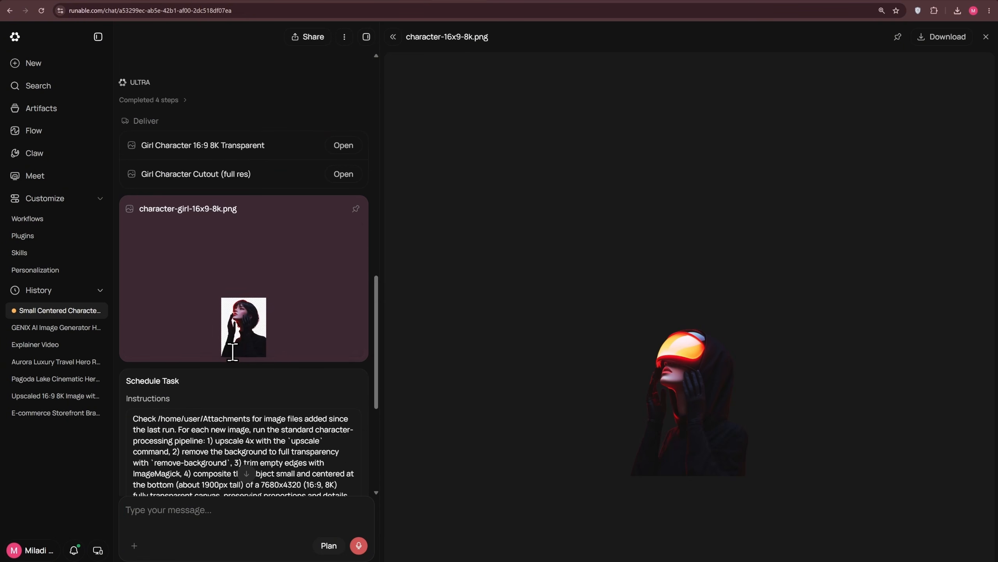
{"action": "left_click", "coordinate": [253, 322]}
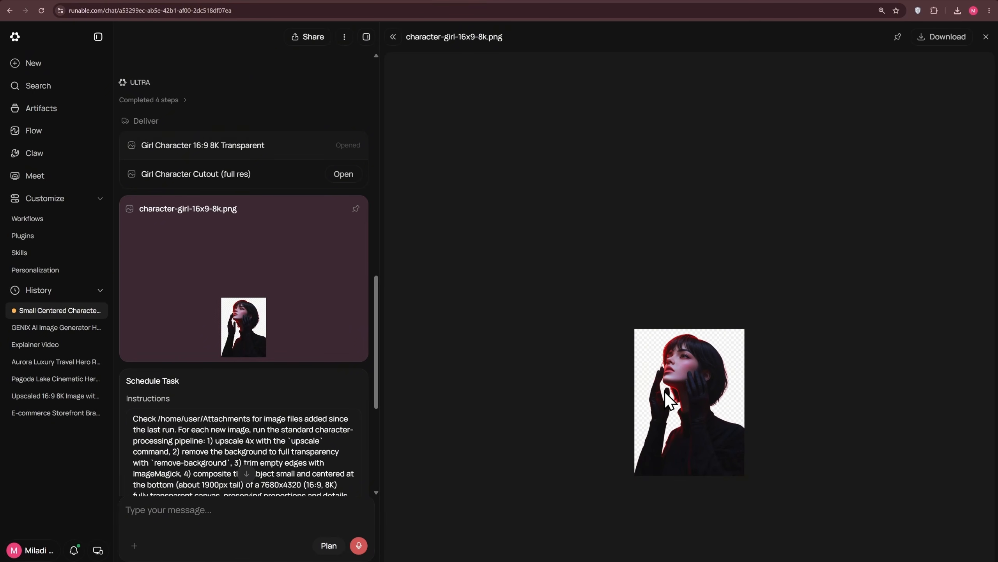
Copy the visor-removal prompt and resubmit it with the transparent character image in a new chat.
{"action": "scroll", "coordinate": [328, 404], "scroll_direction": "up", "scroll_amount": 8}
{"action": "left_click_drag", "start_coordinate": [231, 393], "coordinate": [130, 364]}
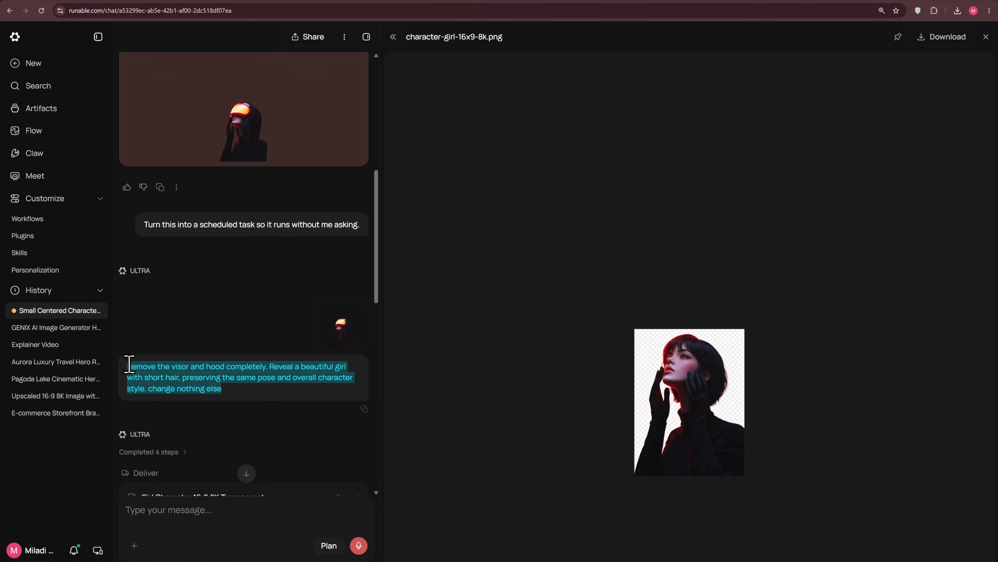
{"action": "left_click", "coordinate": [274, 409]}
{"action": "scroll", "coordinate": [274, 409], "scroll_direction": "up", "scroll_amount": 6}
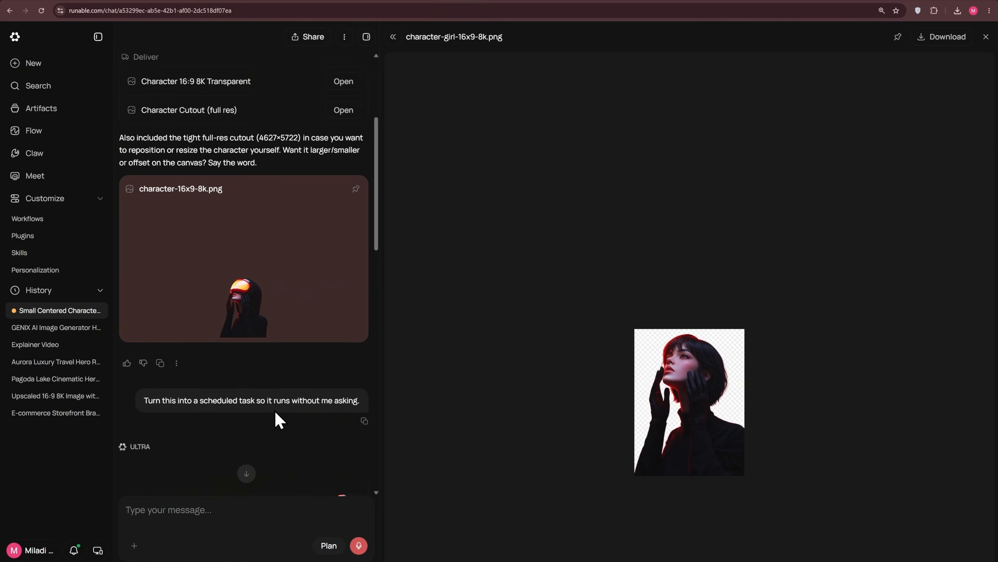
{"action": "scroll", "coordinate": [312, 446], "scroll_direction": "up", "scroll_amount": 2}
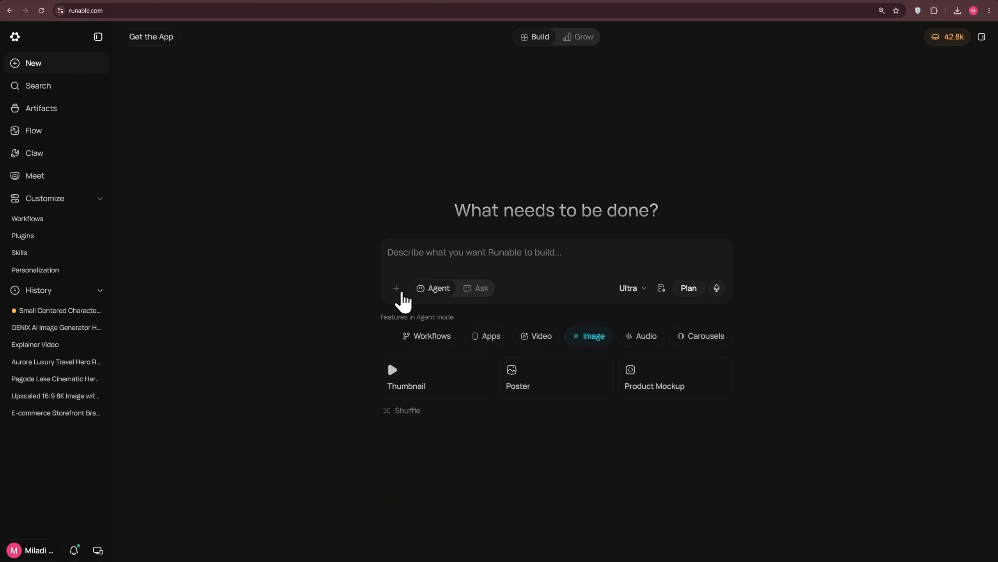
{"action": "left_click", "coordinate": [397, 289]}
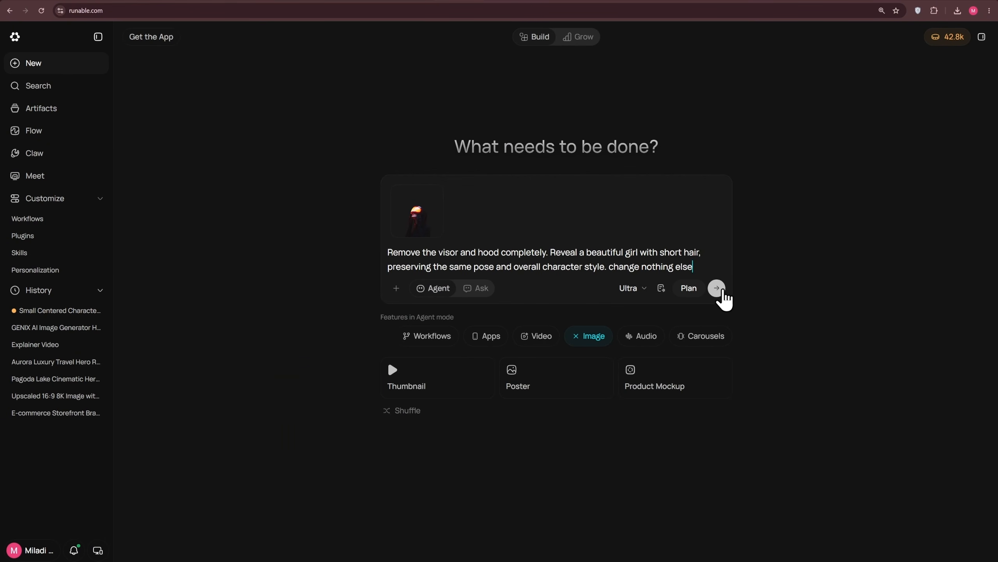
{"action": "left_click", "coordinate": [716, 288]}
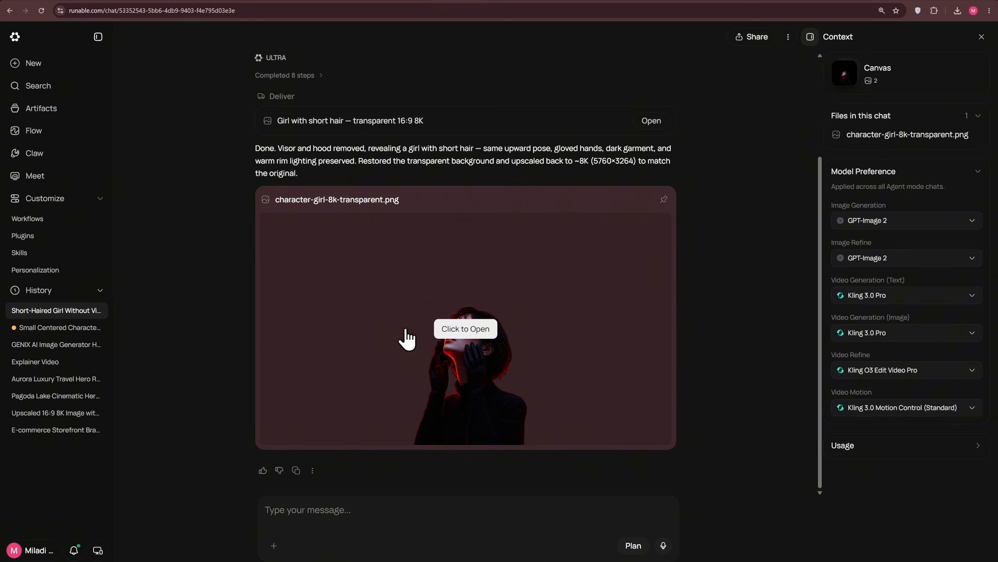
Open the transparent short-haired girl result image and download it.
{"action": "left_click", "coordinate": [403, 339]}
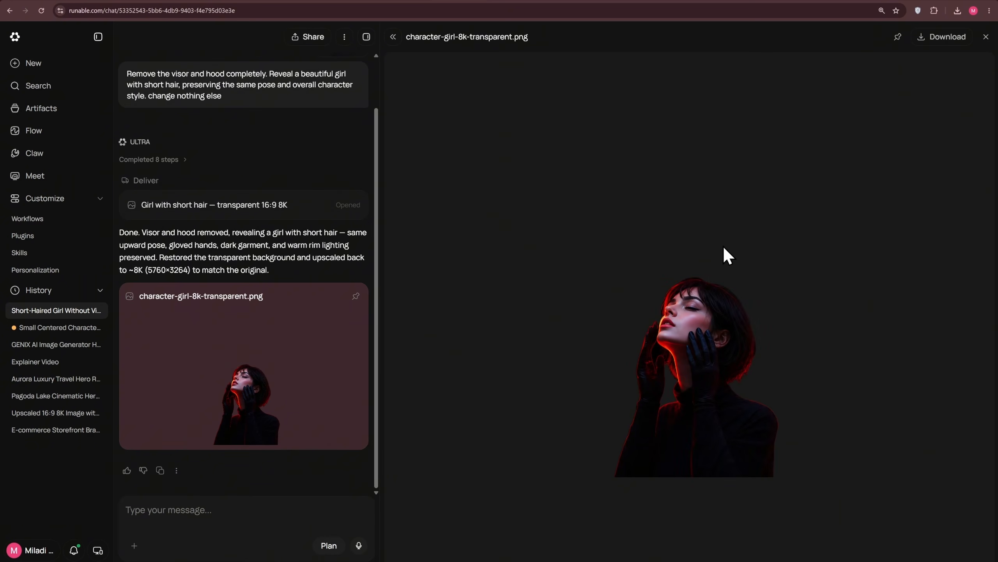
{"action": "left_click", "coordinate": [921, 41]}
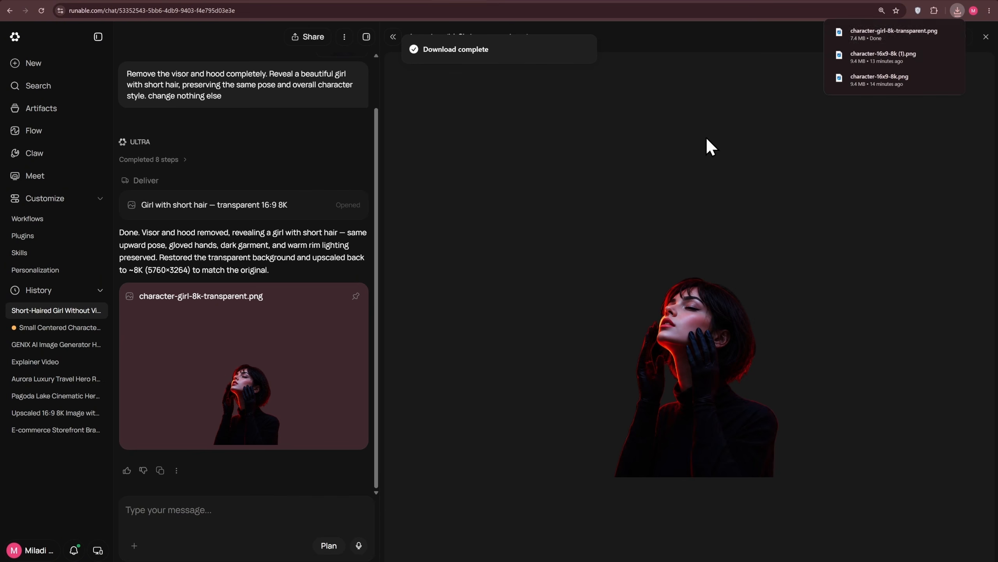
Open the GENIX AI Image Generator chat and its website preview.
{"action": "left_click", "coordinate": [37, 344]}
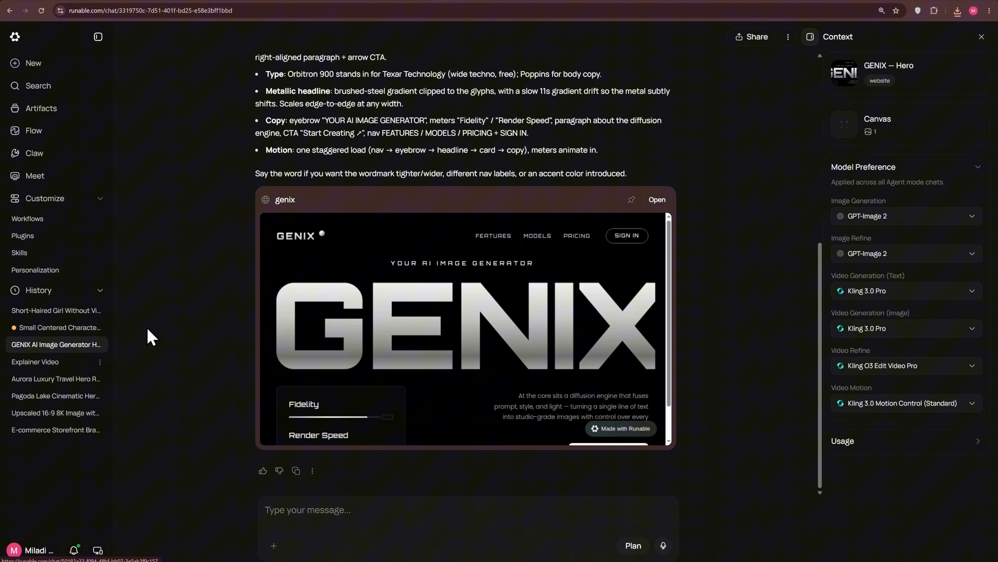
{"action": "left_click", "coordinate": [580, 246]}
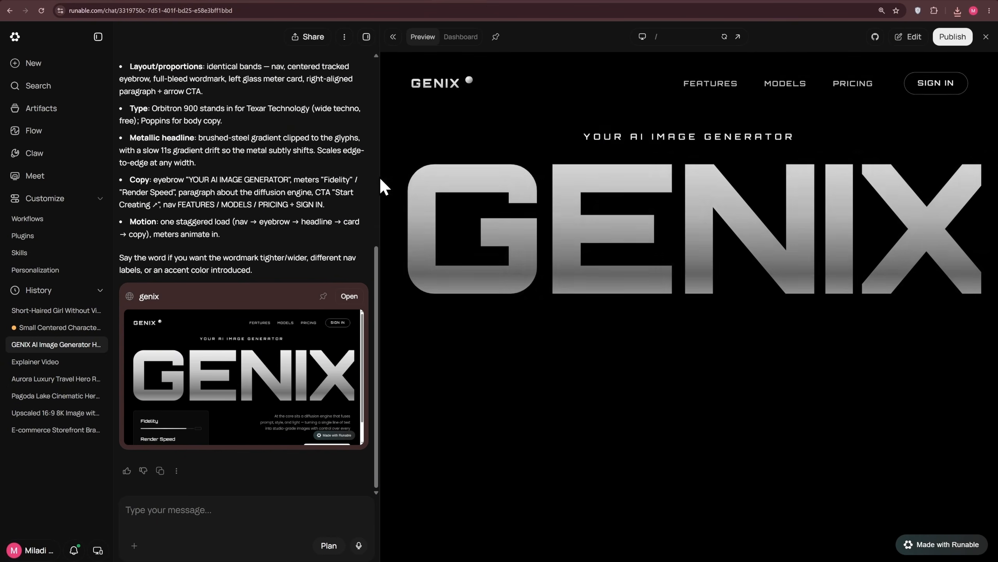
{"action": "left_click_drag", "start_coordinate": [379, 175], "coordinate": [321, 178]}
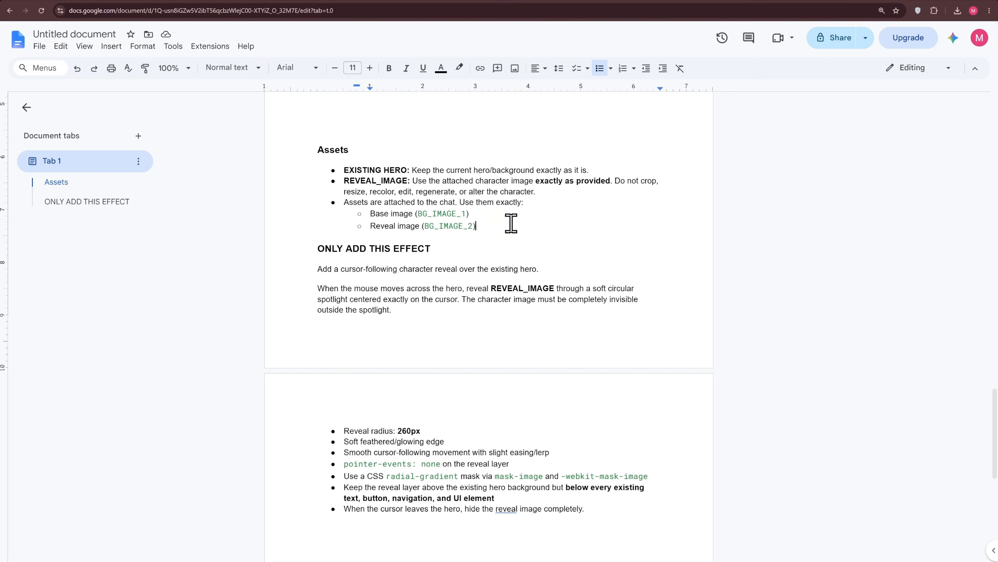
Review the Assets section of the cursor-reveal effect prompt in the document.
{"action": "double_click", "coordinate": [319, 150]}
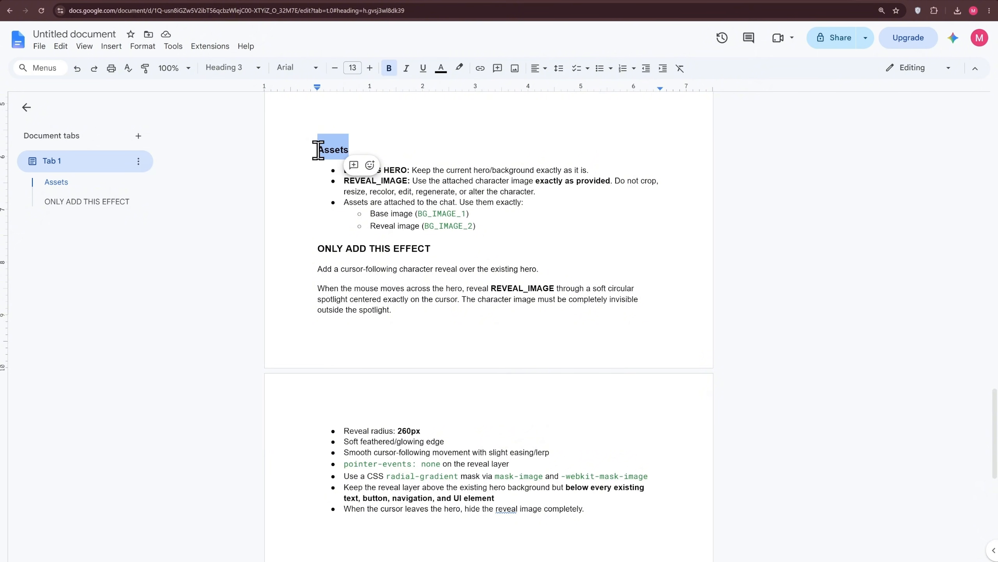
{"action": "left_click", "coordinate": [312, 159]}
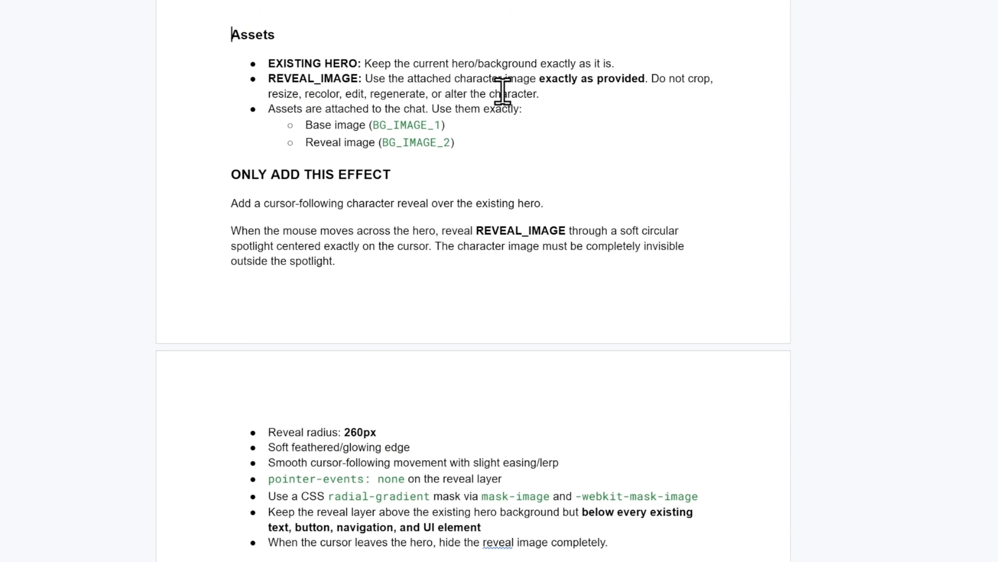
{"action": "left_click_drag", "start_coordinate": [528, 109], "coordinate": [270, 108]}
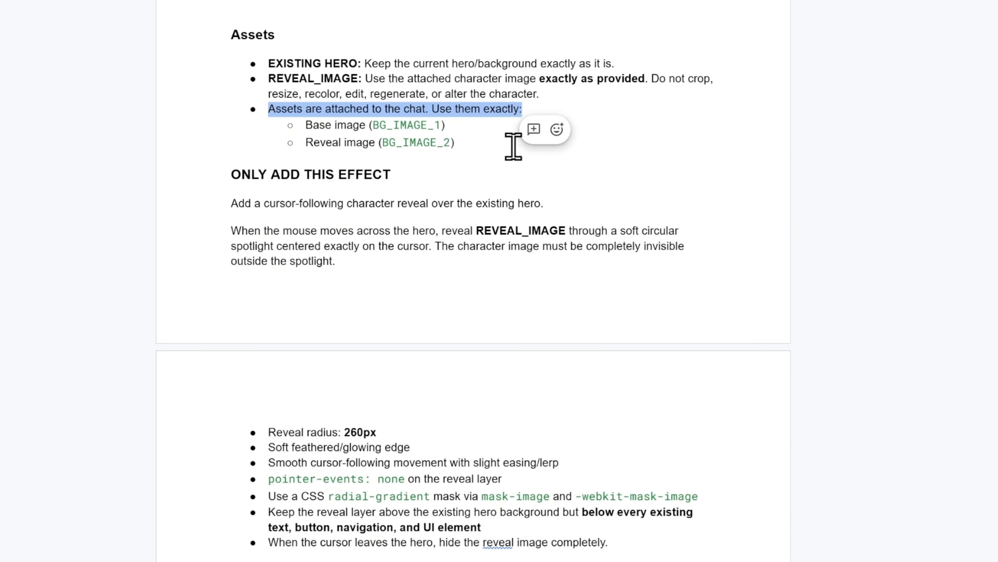
{"action": "left_click", "coordinate": [495, 148]}
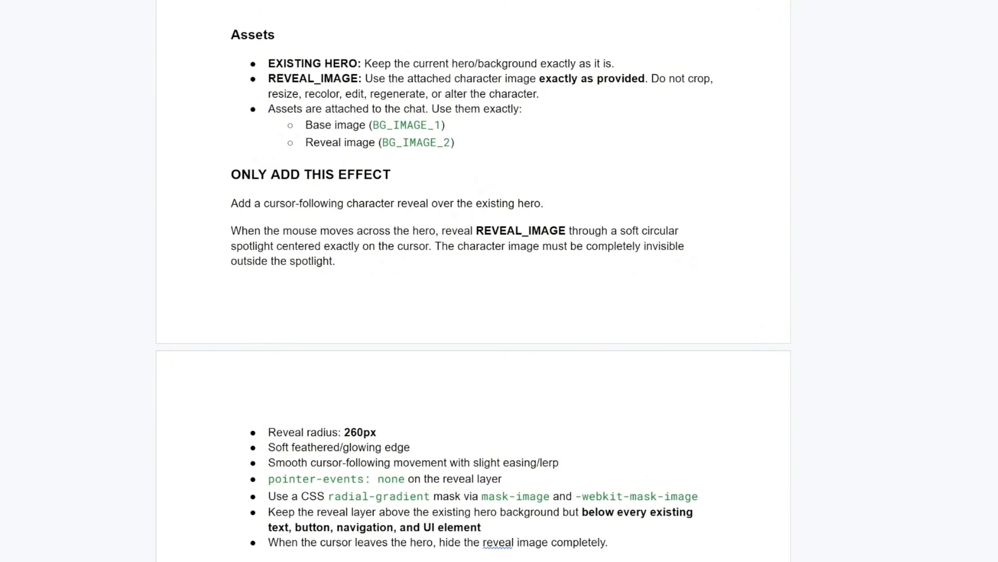
Open BG_IMAGE_2 from the file explorer to check it, then close the viewer.
{"action": "key", "text": "super+e"}
{"action": "left_click", "coordinate": [187, 232]}
{"action": "double_click", "coordinate": [389, 261]}
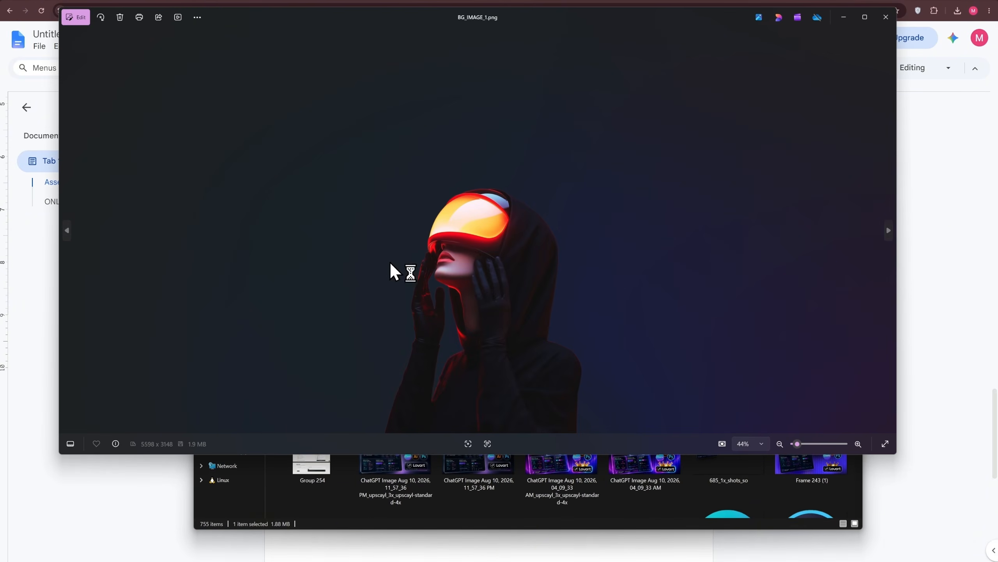
{"action": "left_click", "coordinate": [67, 230]}
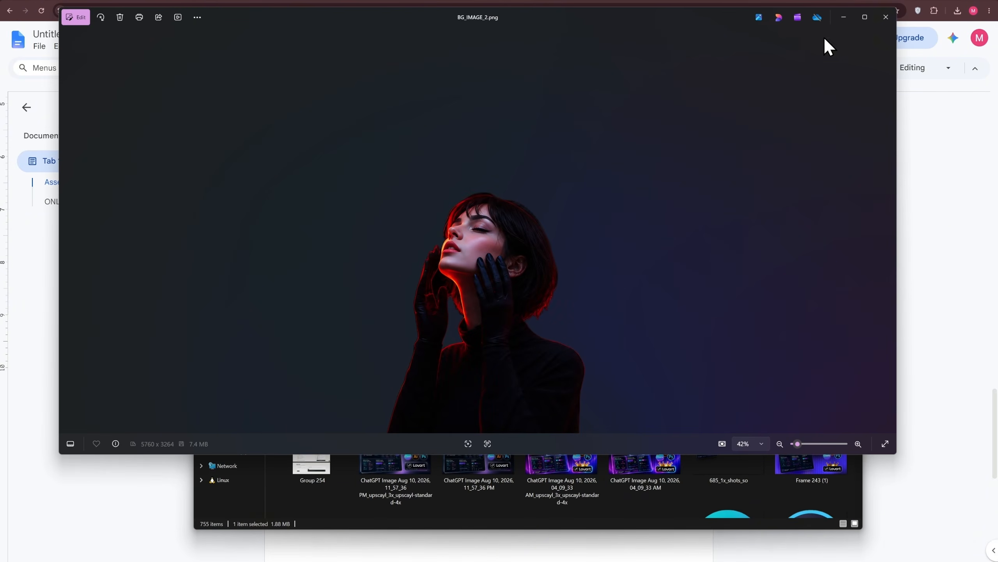
{"action": "left_click", "coordinate": [886, 17]}
{"action": "left_click", "coordinate": [852, 123]}
Select the whole cursor-reveal effect prompt in the document and copy it.
{"action": "left_click_drag", "start_coordinate": [318, 150], "coordinate": [595, 421]}
{"action": "scroll", "coordinate": [595, 472], "scroll_direction": "down", "scroll_amount": 2}
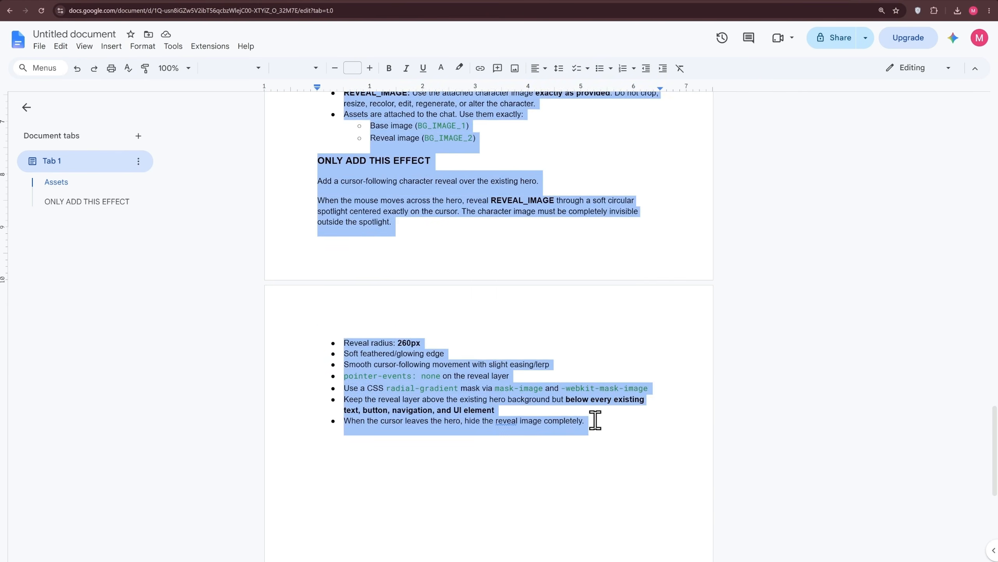
{"action": "right_click", "coordinate": [475, 211]}
{"action": "left_click", "coordinate": [506, 238]}
Paste the copied prompt into the GENIX chat and attach the two character images.
{"action": "left_click", "coordinate": [458, 1]}
{"action": "left_click", "coordinate": [178, 549]}
{"action": "key", "text": "ctrl+v"}
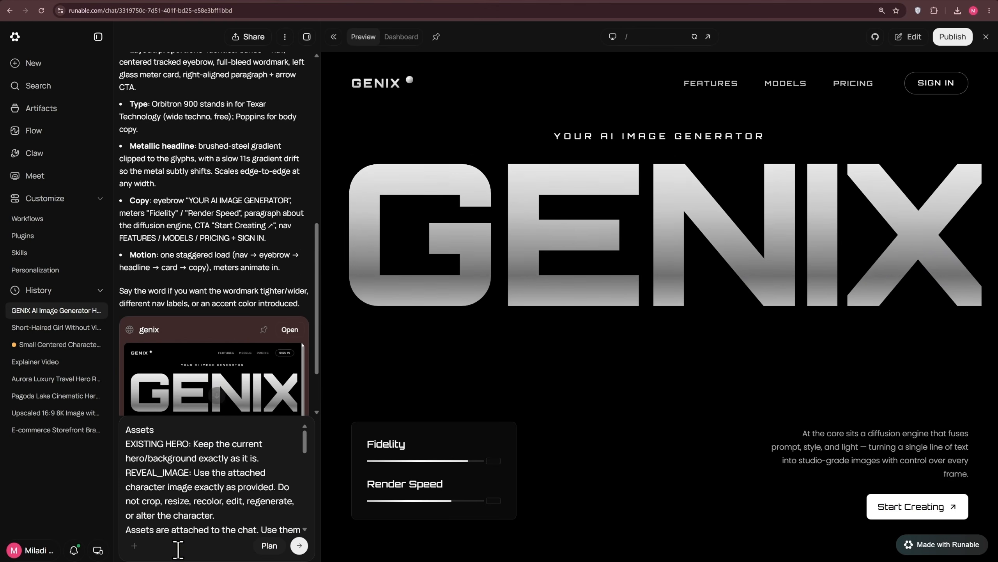
{"action": "left_click", "coordinate": [136, 547]}
{"action": "left_click", "coordinate": [171, 449]}
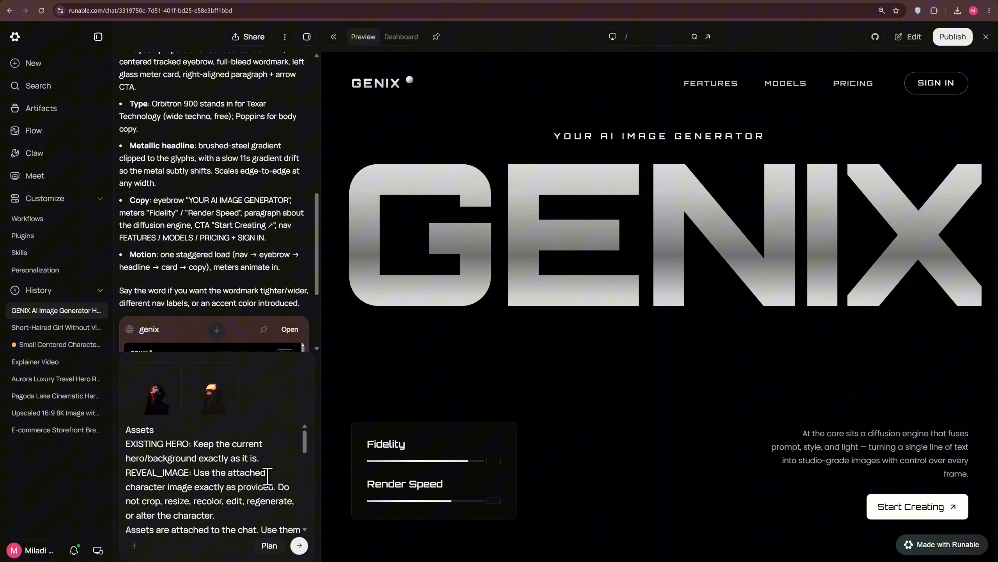
Send the cursor-reveal prompt with the two attached character images to the agent.
{"action": "scroll", "coordinate": [283, 501], "scroll_direction": "down", "scroll_amount": 5}
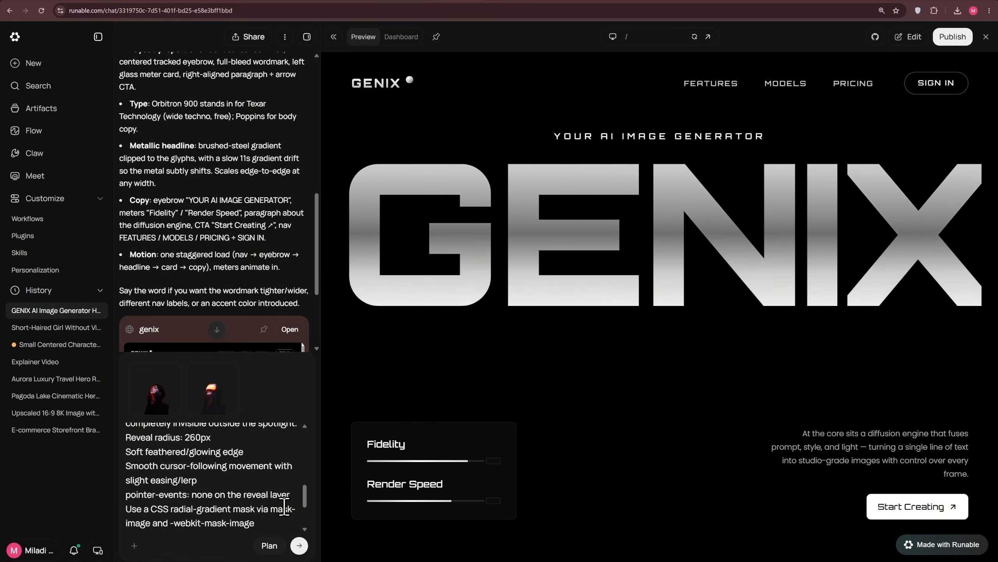
{"action": "left_click", "coordinate": [300, 546]}
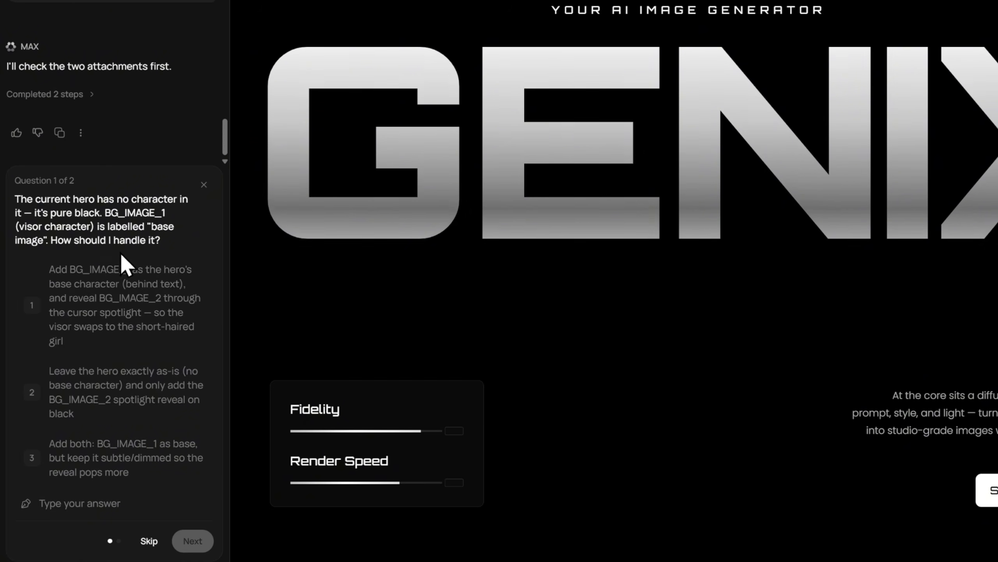
Answer the agent's questions: use BG_IMAGE_1 as base revealing BG_IMAGE_2, centered bottom-anchored in front of the headline.
{"action": "left_click", "coordinate": [125, 312]}
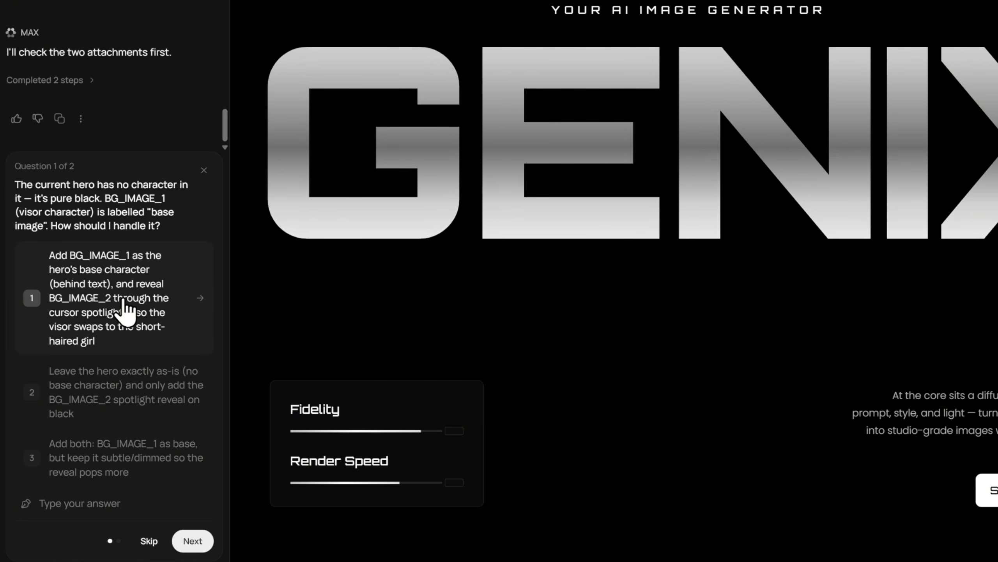
{"action": "left_click", "coordinate": [191, 544]}
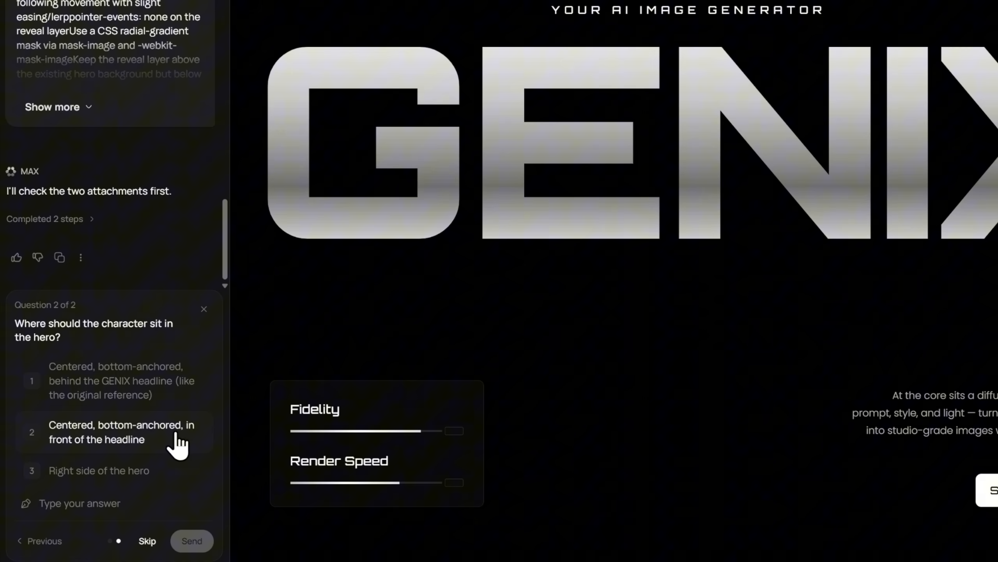
{"action": "left_click", "coordinate": [178, 444]}
{"action": "left_click", "coordinate": [194, 541]}
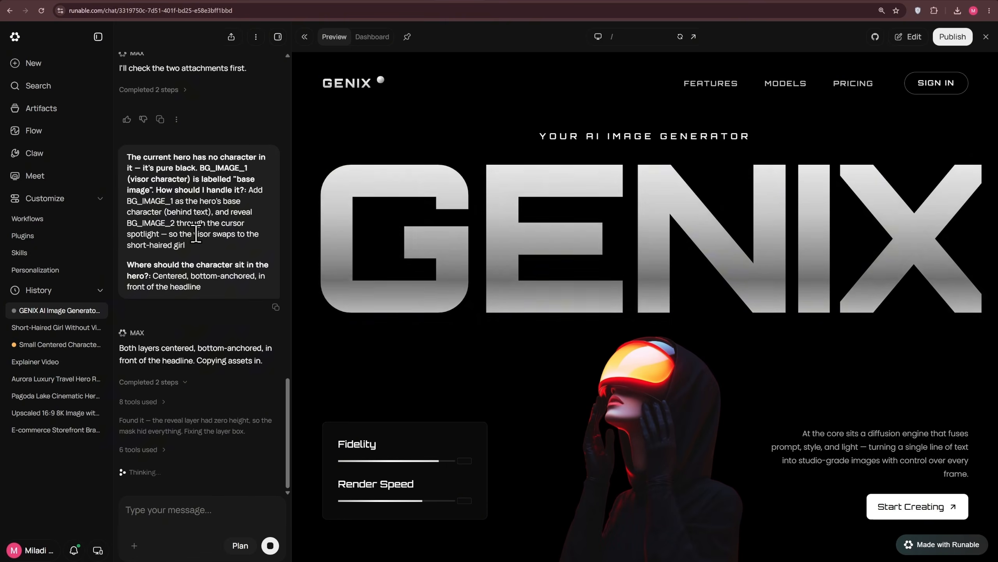
Ask the agent to make both BG_IMAGE_1 and BG_IMAGE_2 30% bigger, then another 15% bigger.
{"action": "type", "text": "both BG_IMAGE_1 and BG_IMAGE_2 30% bigger"}
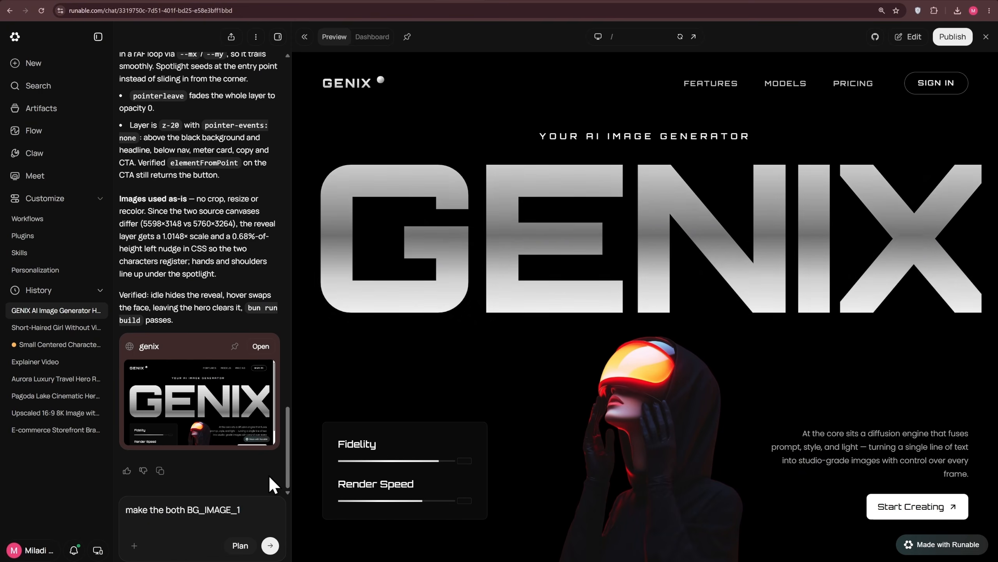
{"action": "key", "text": "Return"}
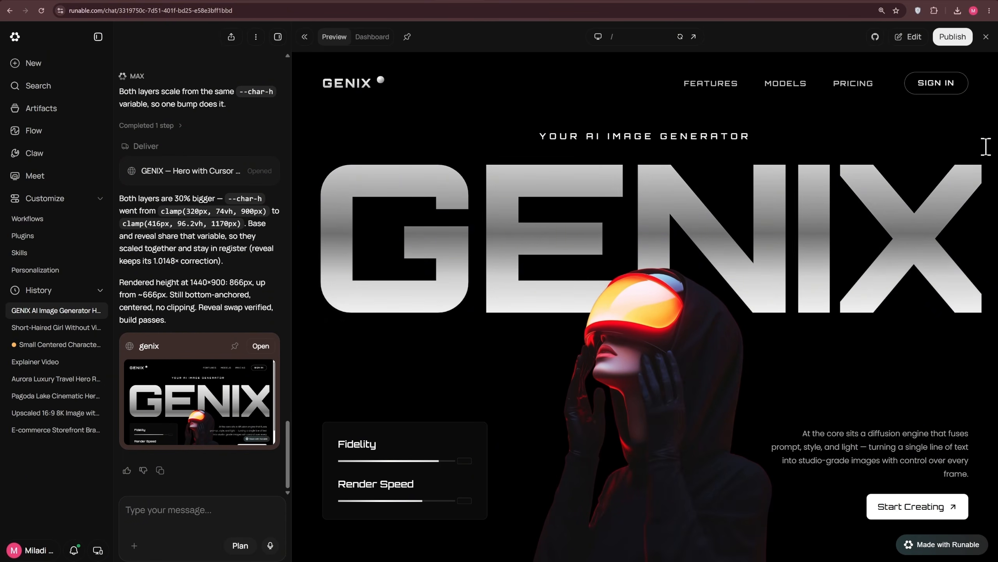
{"action": "type", "text": "make the both BG_IMAGE_1 and BG_IMAGE_2 15% bigger"}
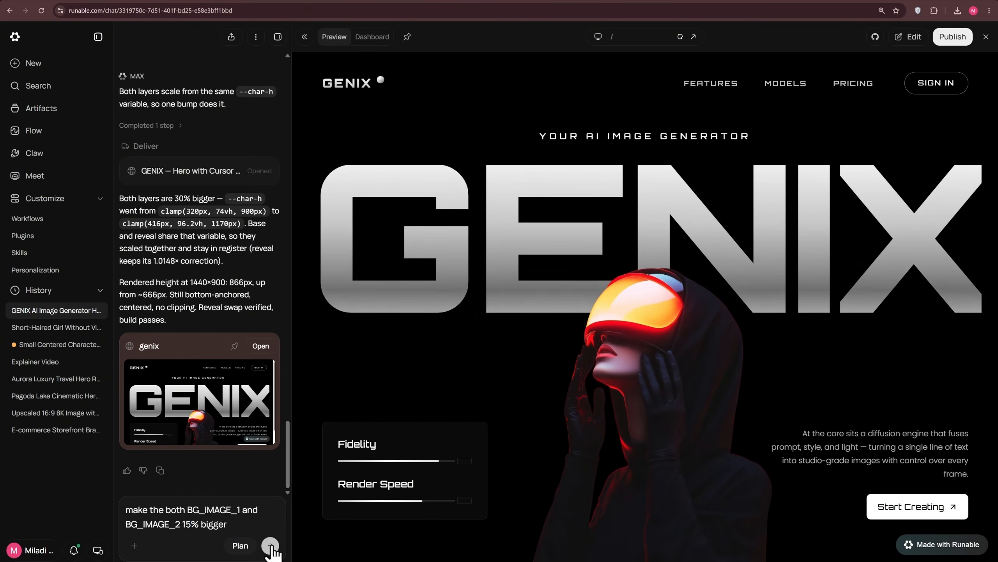
{"action": "left_click", "coordinate": [270, 545]}
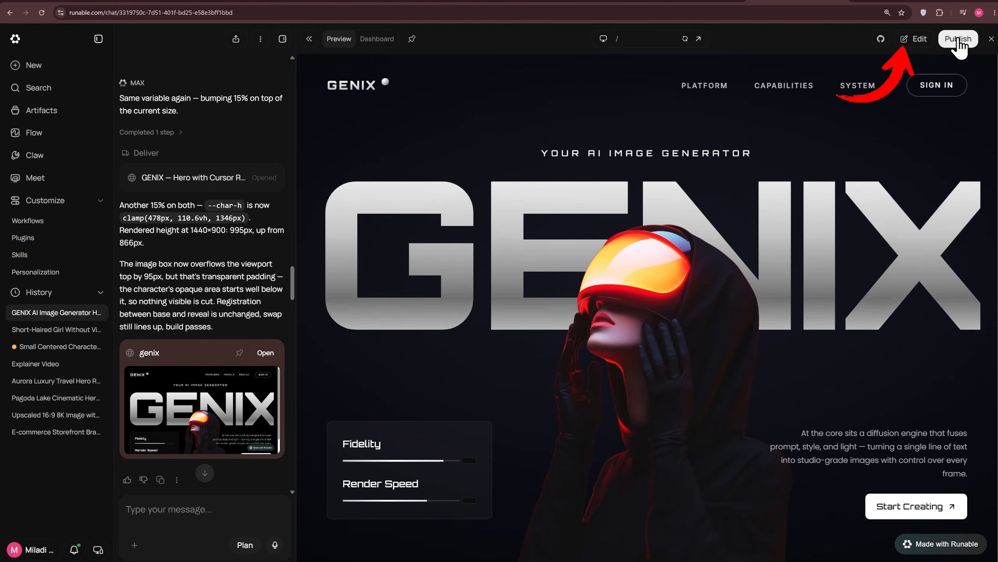
{"action": "left_click", "coordinate": [914, 39]}
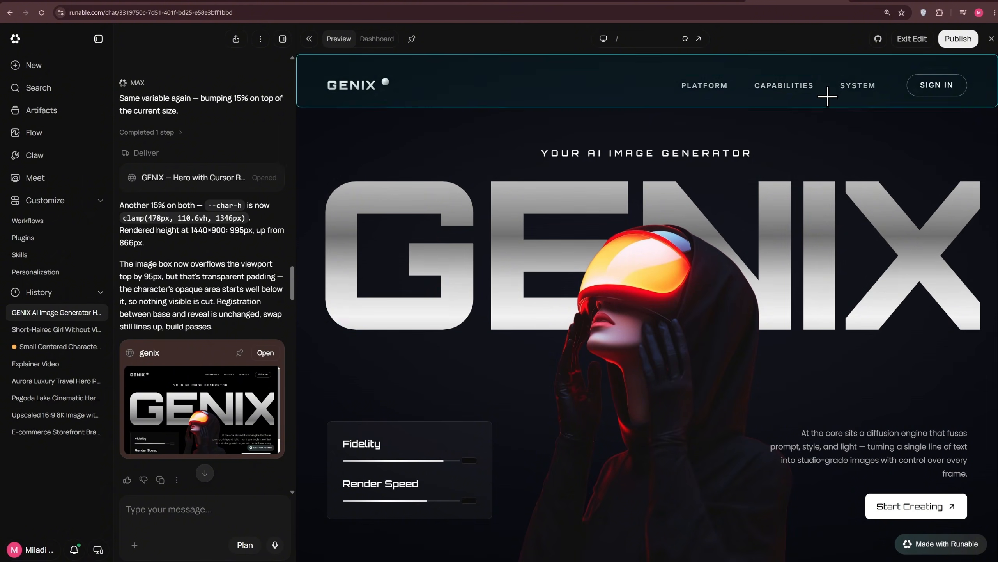
{"action": "left_click", "coordinate": [694, 66]}
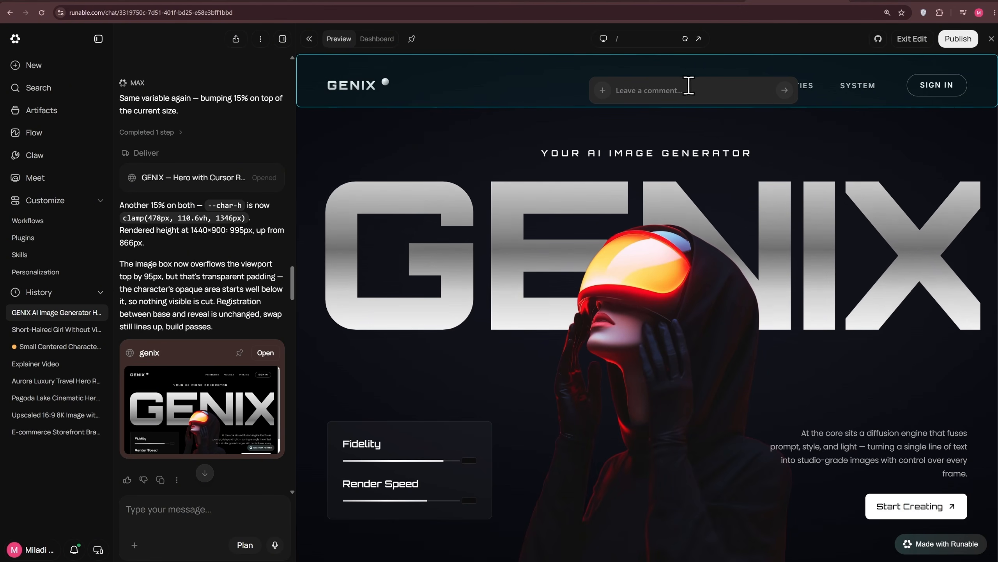
{"action": "left_click", "coordinate": [915, 41]}
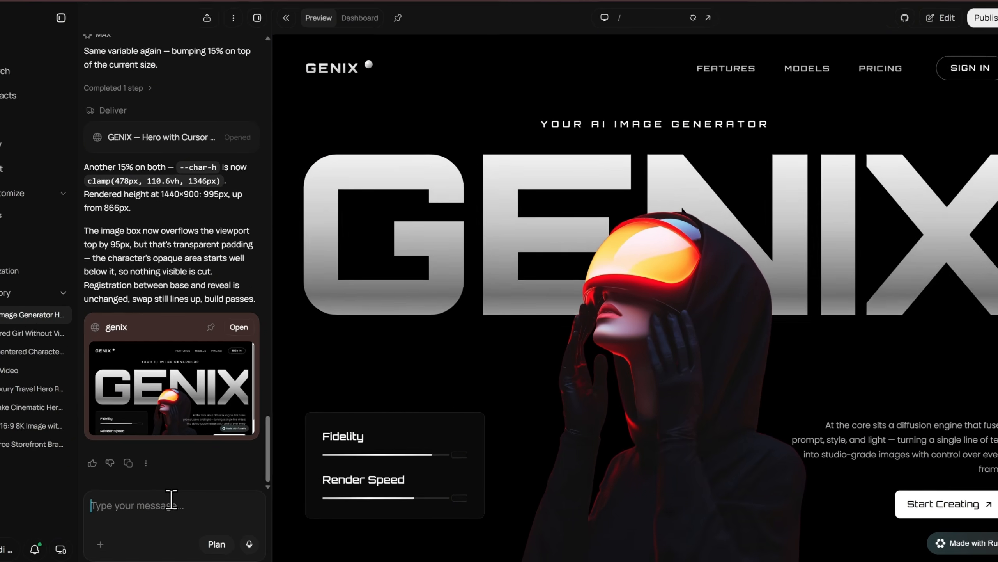
Paste and send a prompt for a deep cinematic #07080C background with a subtle radial gradient.
{"action": "key", "text": "ctrl+v"}
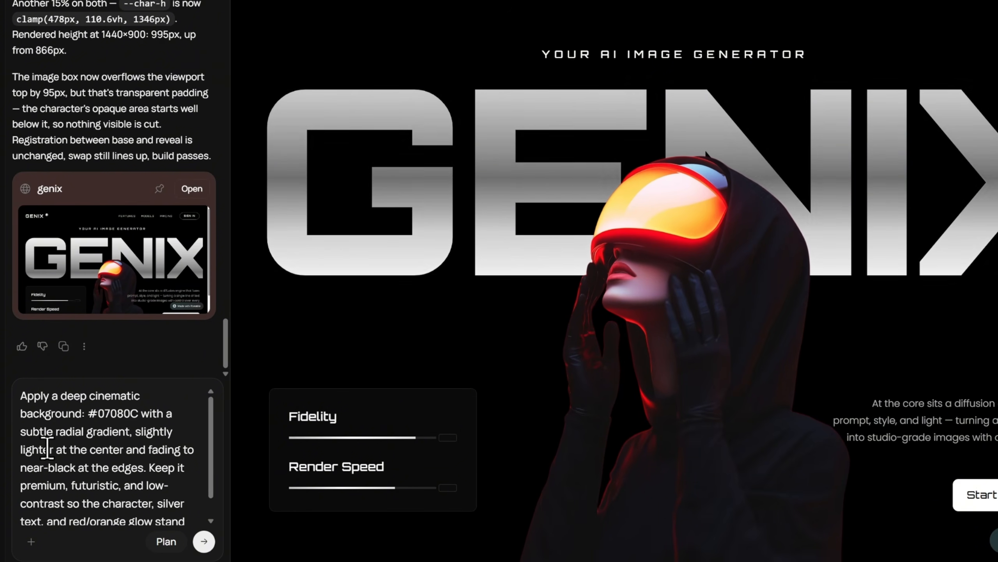
{"action": "scroll", "coordinate": [56, 515], "scroll_direction": "down", "scroll_amount": 1}
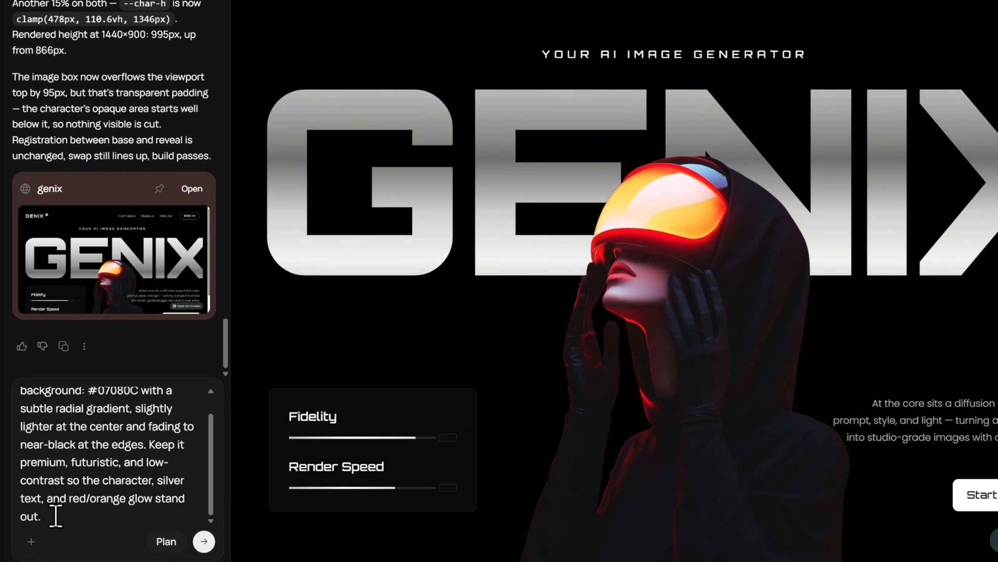
{"action": "left_click", "coordinate": [204, 541]}
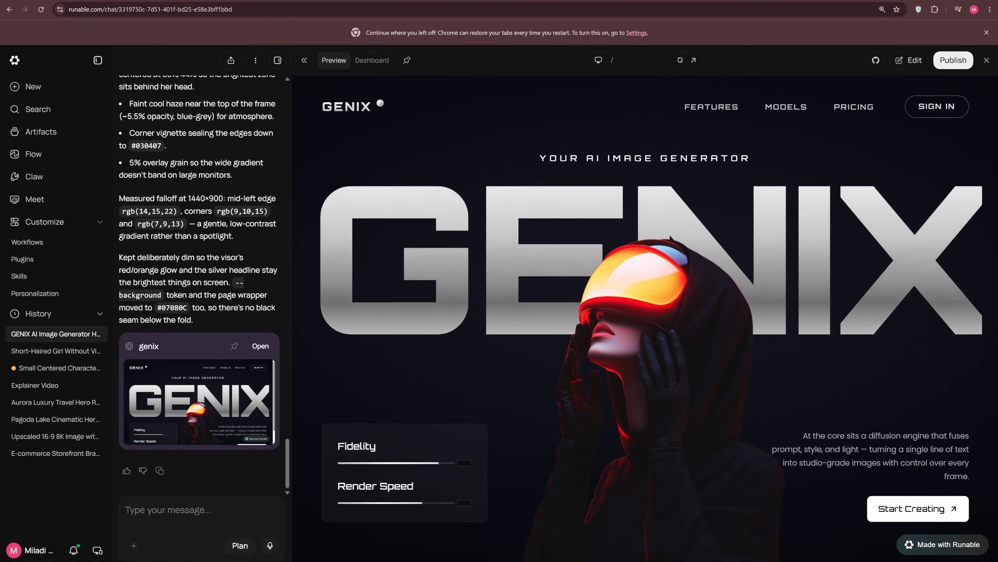
Paste the site-sections brief as a text attachment, preview its contents, and send it to the agent.
{"action": "key", "text": "ctrl+v"}
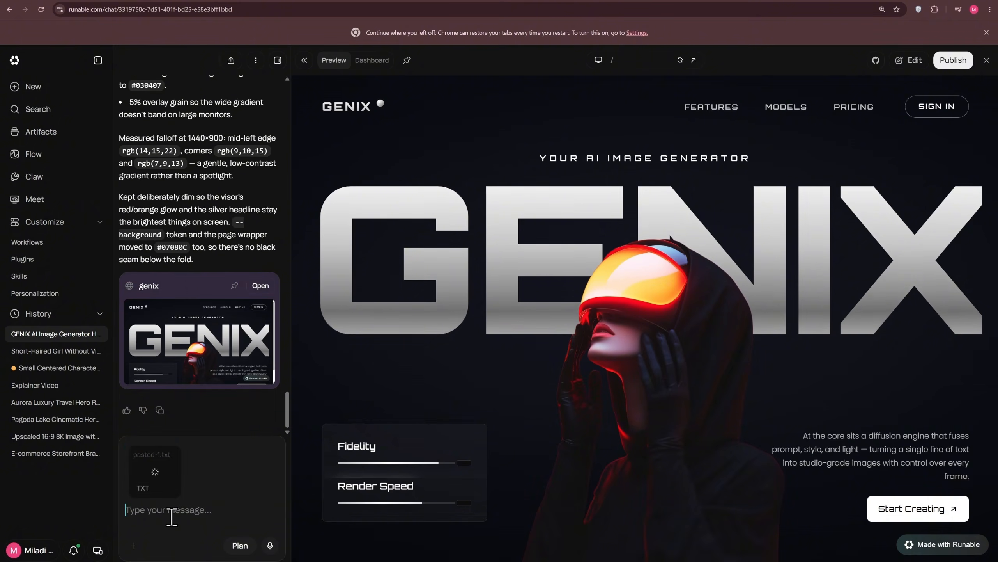
{"action": "left_click", "coordinate": [144, 468]}
{"action": "scroll", "coordinate": [400, 355], "scroll_direction": "down", "scroll_amount": 9}
{"action": "scroll", "coordinate": [400, 355], "scroll_direction": "down", "scroll_amount": 20}
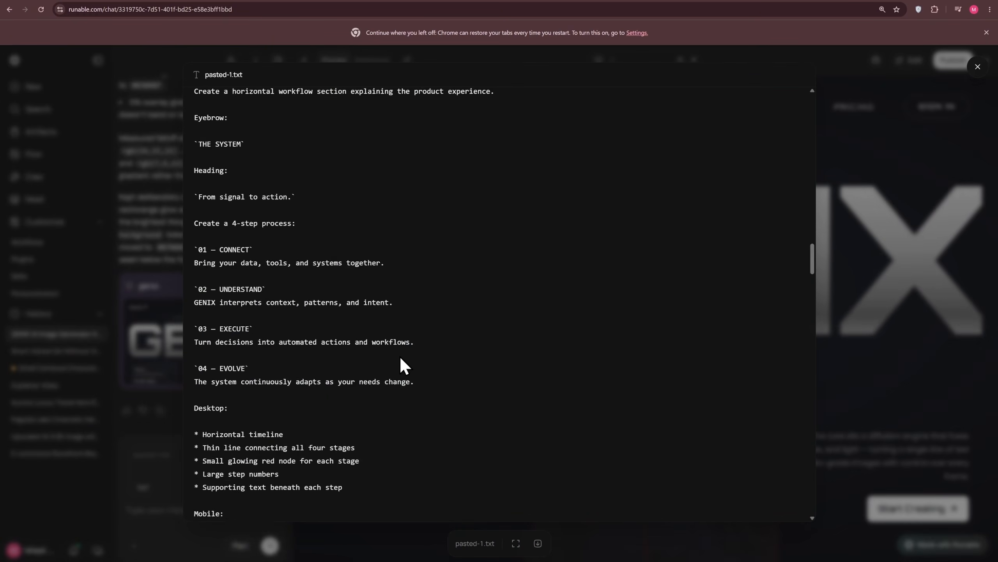
{"action": "scroll", "coordinate": [480, 251], "scroll_direction": "up", "scroll_amount": 20}
{"action": "left_click", "coordinate": [878, 306]}
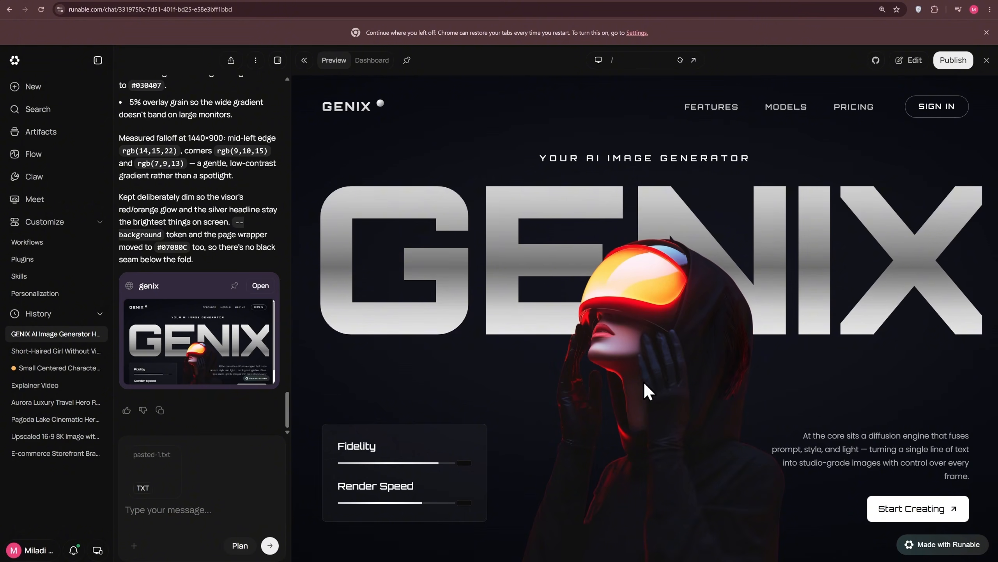
{"action": "left_click", "coordinate": [271, 546]}
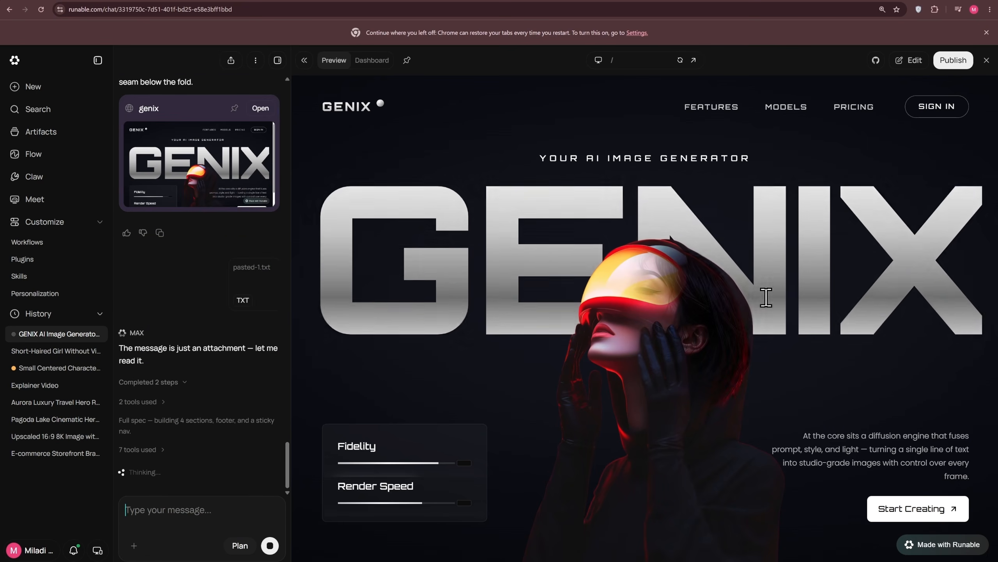
Scroll through the newly generated site sections in the preview.
{"action": "scroll", "coordinate": [849, 248], "scroll_direction": "down", "scroll_amount": 10}
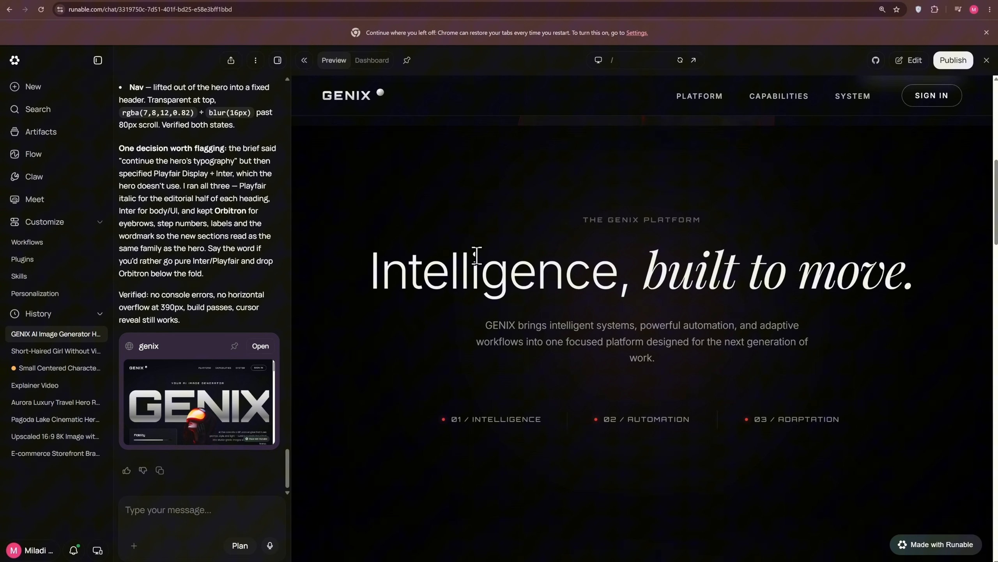
{"action": "scroll", "coordinate": [853, 251], "scroll_direction": "down", "scroll_amount": 8}
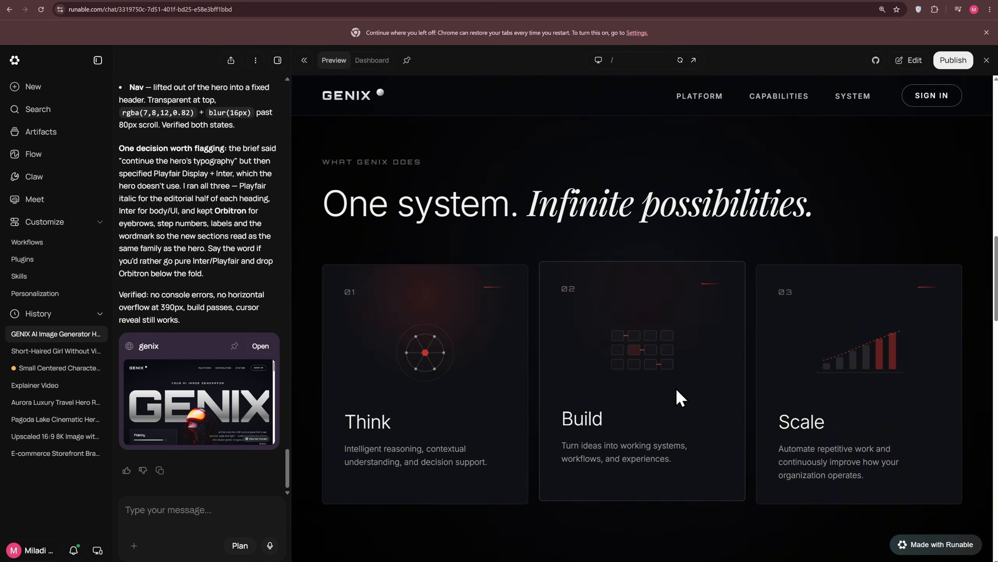
{"action": "scroll", "coordinate": [790, 386], "scroll_direction": "up", "scroll_amount": 4}
{"action": "scroll", "coordinate": [782, 389], "scroll_direction": "down", "scroll_amount": 5}
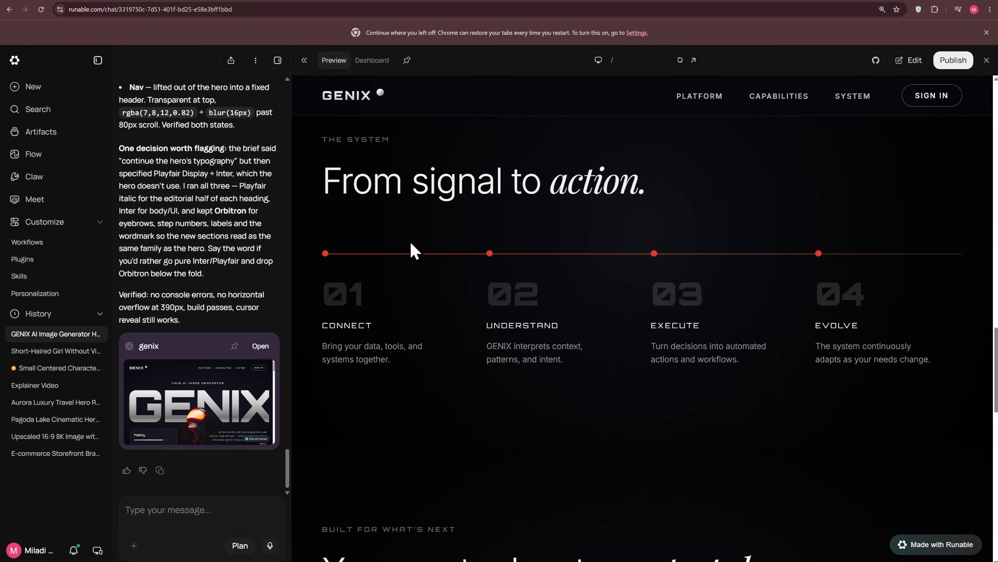
{"action": "scroll", "coordinate": [692, 326], "scroll_direction": "down", "scroll_amount": 6}
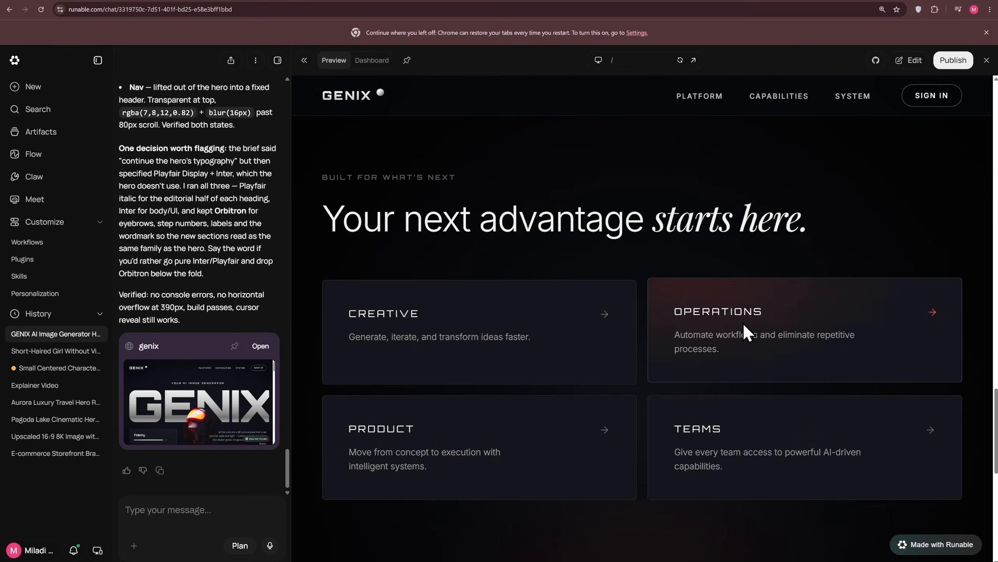
{"action": "scroll", "coordinate": [668, 432], "scroll_direction": "down", "scroll_amount": 5}
{"action": "scroll", "coordinate": [629, 425], "scroll_direction": "down", "scroll_amount": 5}
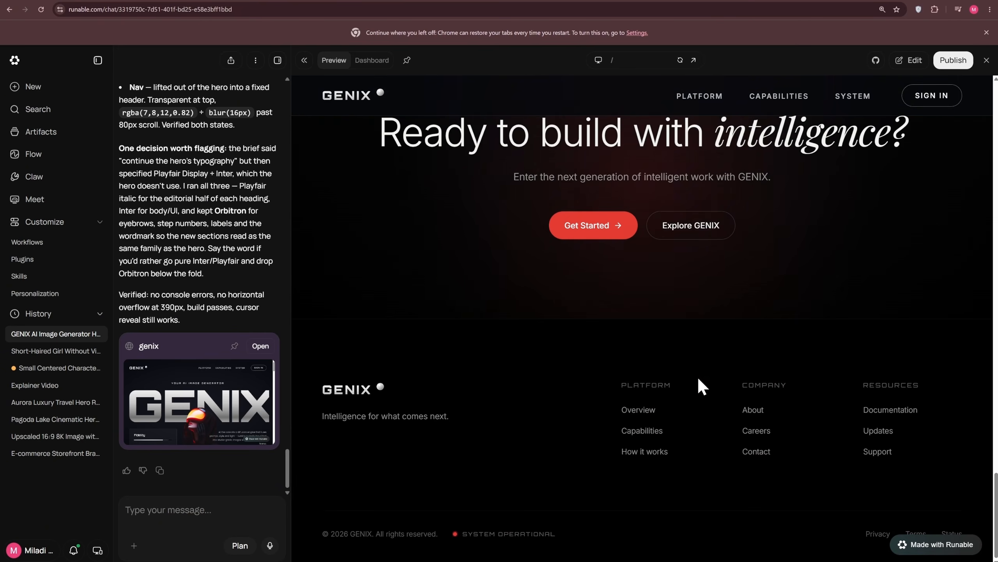
{"action": "scroll", "coordinate": [574, 438], "scroll_direction": "up", "scroll_amount": 20}
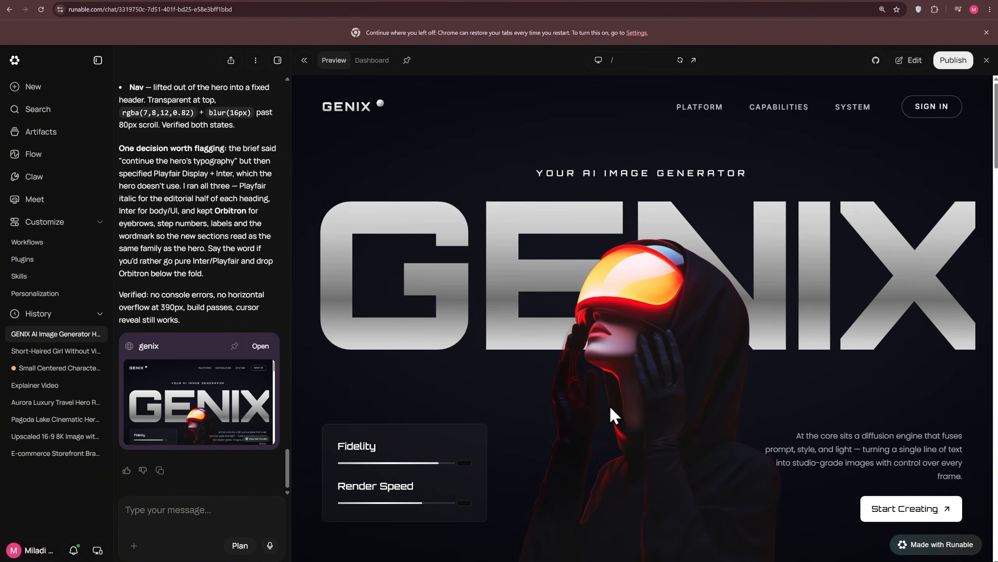
Paste a page-loader intro prompt into the chat and send it to the agent.
{"action": "left_click", "coordinate": [169, 507]}
{"action": "key", "text": "ctrl+v"}
{"action": "triple_click", "coordinate": [167, 478]}
{"action": "scroll", "coordinate": [228, 496], "scroll_direction": "down", "scroll_amount": 1}
{"action": "left_click_drag", "start_coordinate": [232, 526], "coordinate": [118, 483]}
{"action": "key", "text": "Return"}
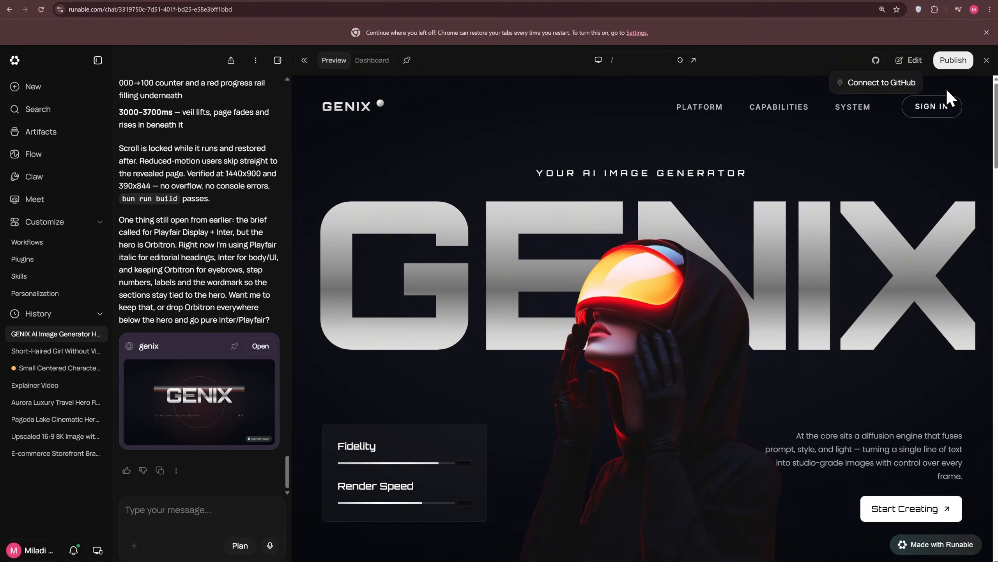
Open the site dashboard and view the analytics charts for visits, duration and bounce rate.
{"action": "left_click", "coordinate": [371, 61]}
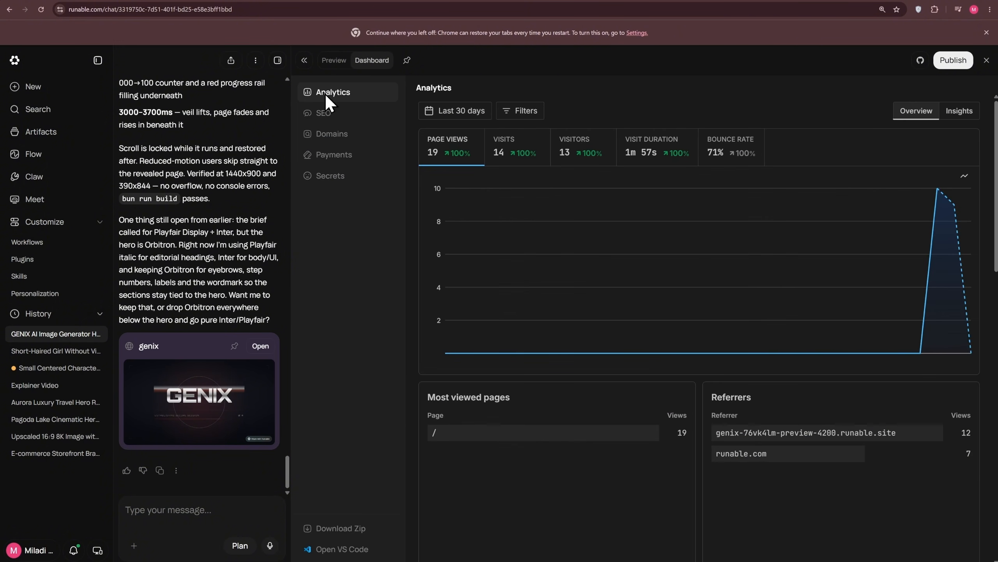
{"action": "left_click", "coordinate": [530, 157]}
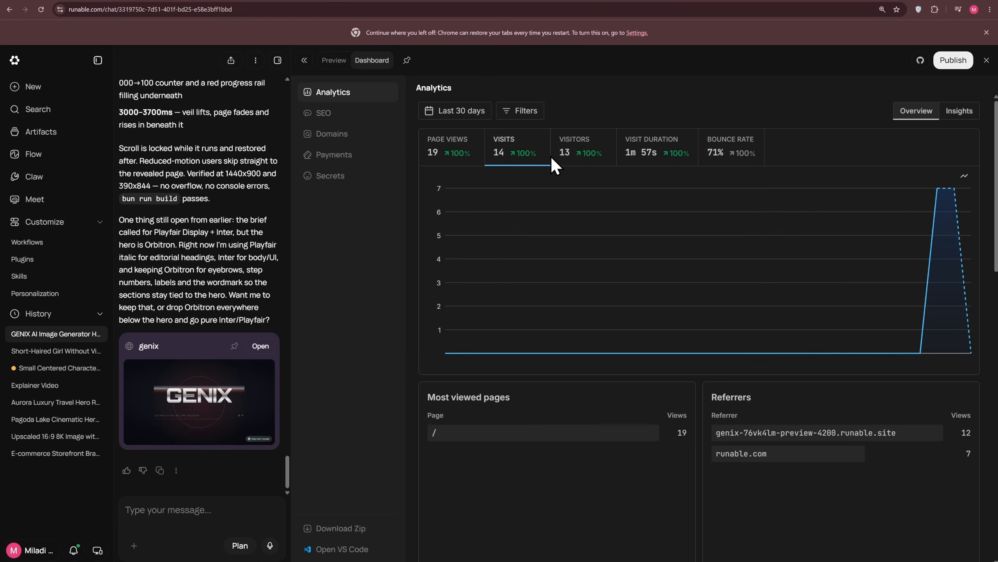
{"action": "left_click", "coordinate": [637, 158]}
{"action": "left_click", "coordinate": [725, 161]}
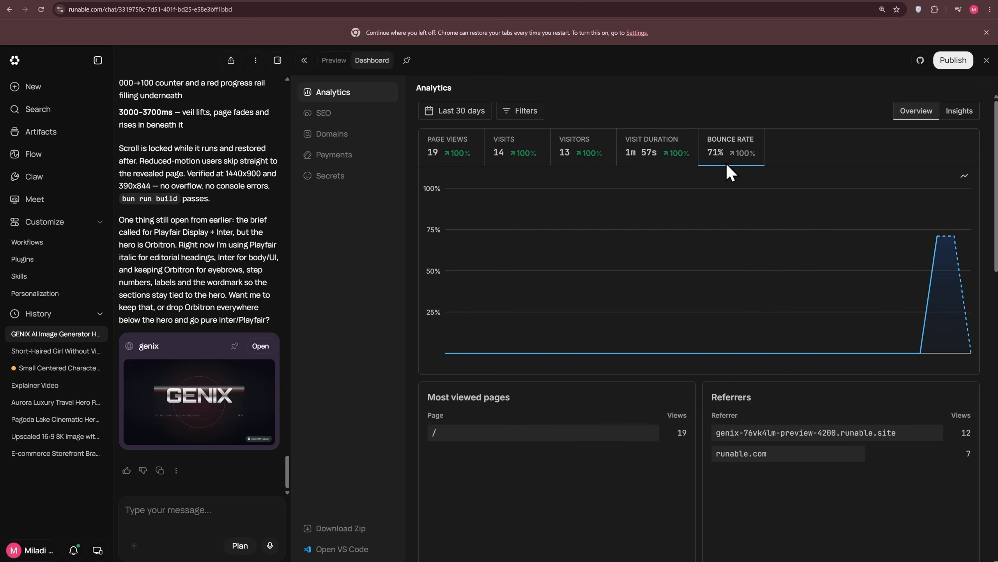
Browse the dashboard's SEO, Domains, Payments and Secrets pages, then return to the site preview.
{"action": "left_click", "coordinate": [323, 118]}
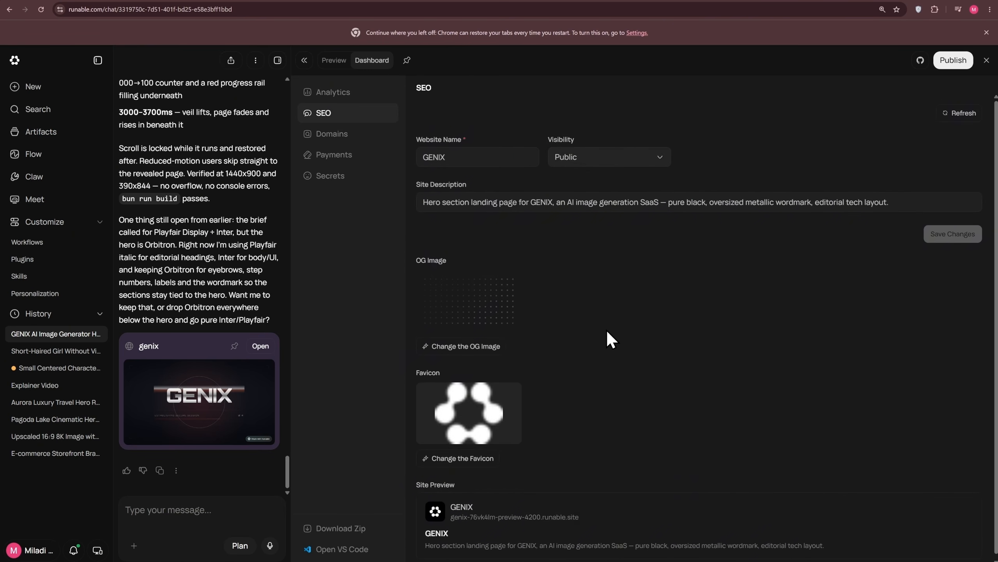
{"action": "scroll", "coordinate": [608, 332], "scroll_direction": "down", "scroll_amount": 1}
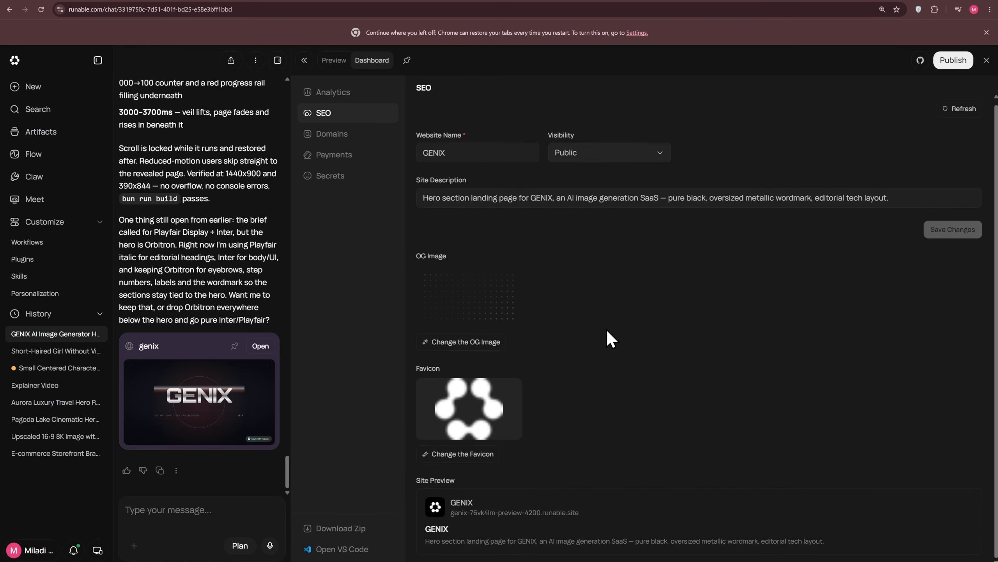
{"action": "left_click", "coordinate": [344, 137]}
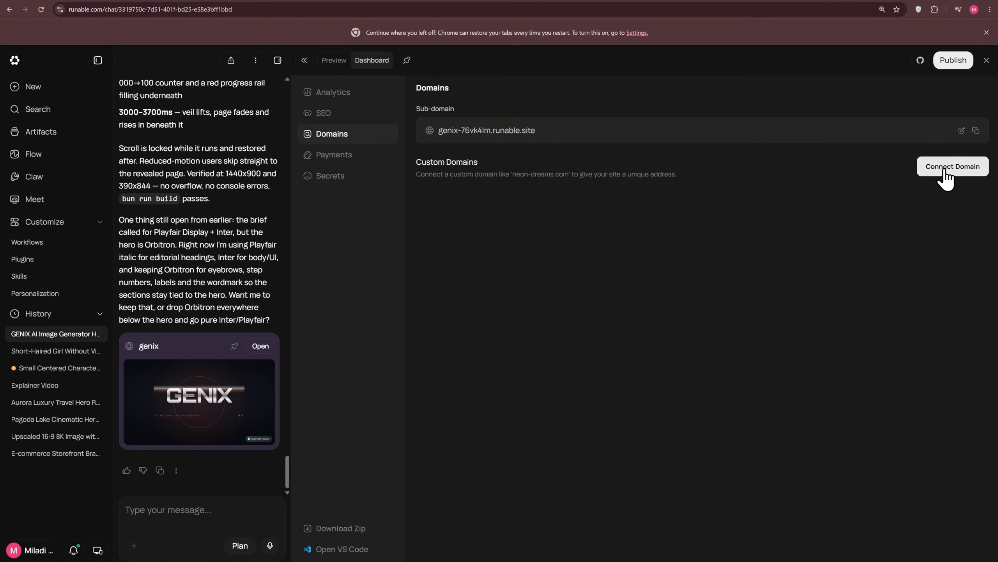
{"action": "left_click", "coordinate": [364, 157]}
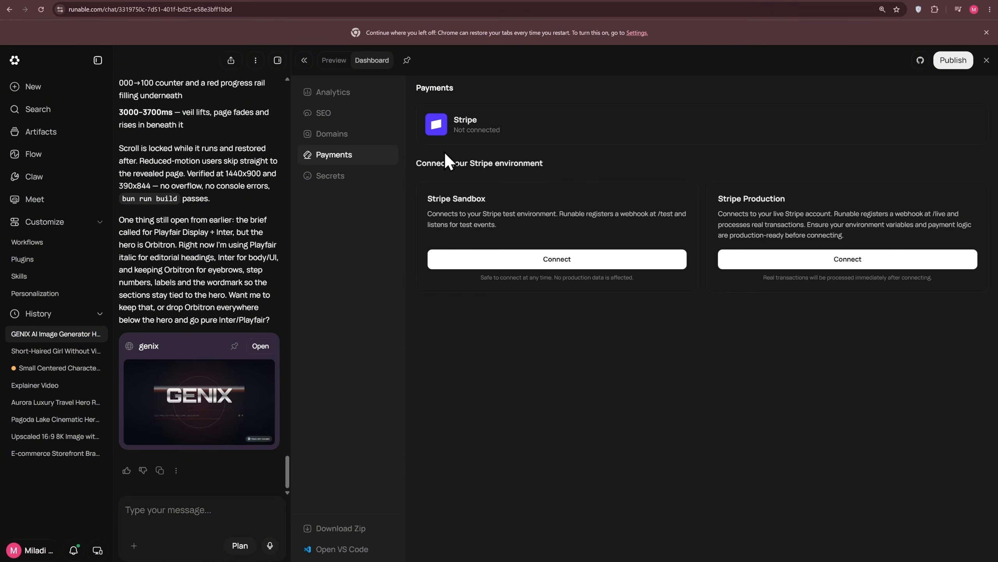
{"action": "left_click", "coordinate": [351, 179]}
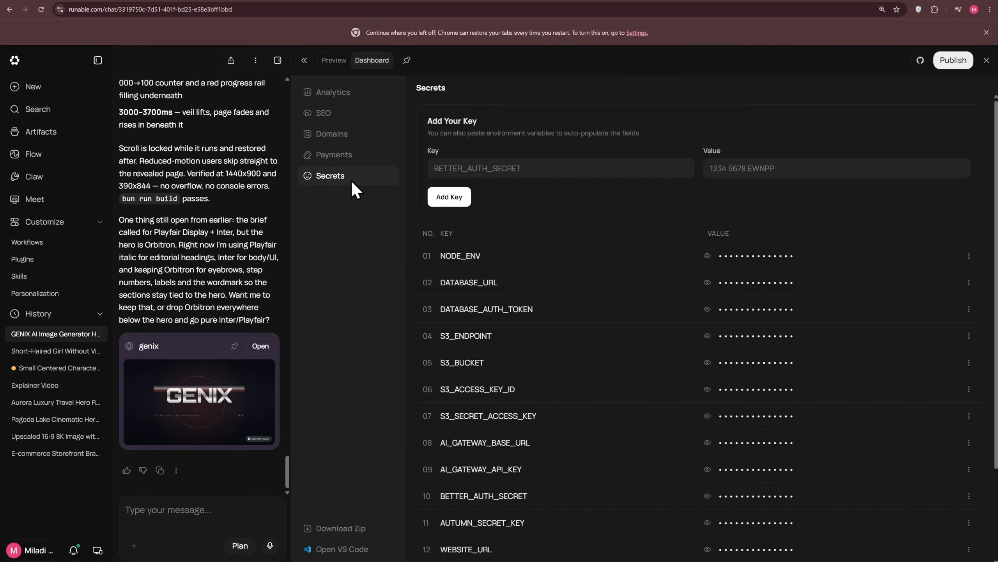
{"action": "scroll", "coordinate": [538, 418], "scroll_direction": "down", "scroll_amount": 3}
{"action": "scroll", "coordinate": [539, 418], "scroll_direction": "up", "scroll_amount": 3}
{"action": "left_click", "coordinate": [349, 92]}
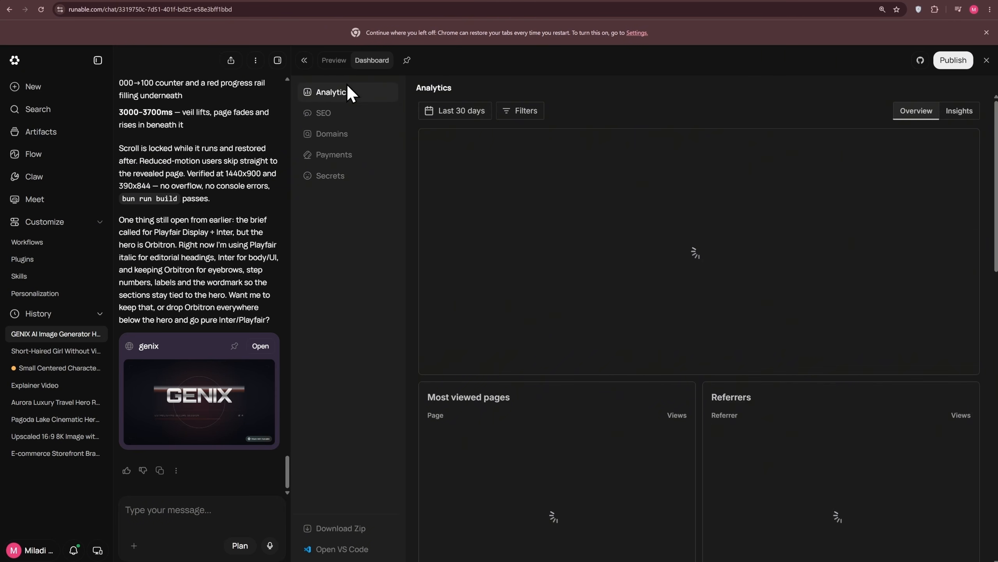
{"action": "left_click", "coordinate": [347, 60]}
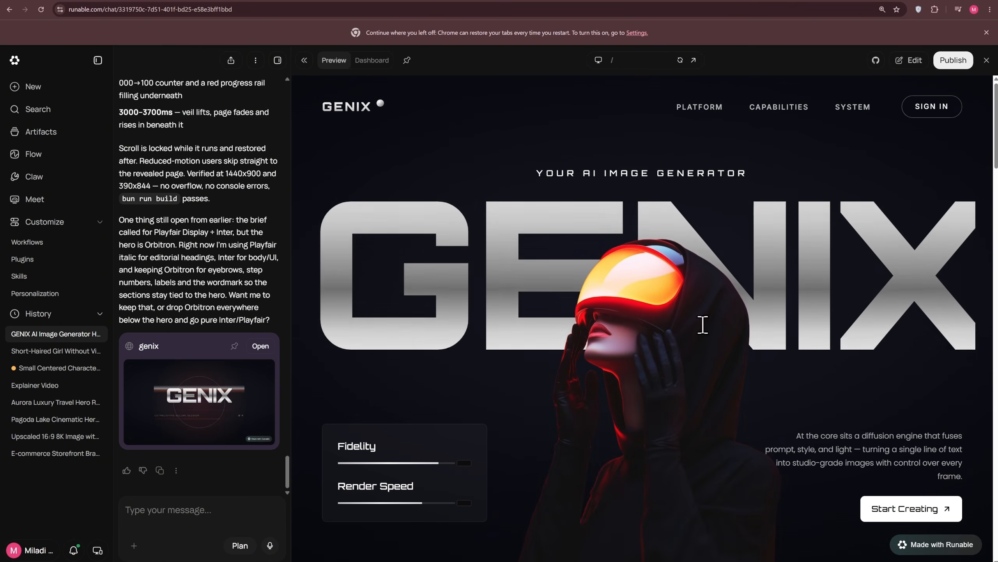
Publish the website on its default genix runable.site subdomain, reviewing the subdomain and more settings first.
{"action": "left_click", "coordinate": [955, 61]}
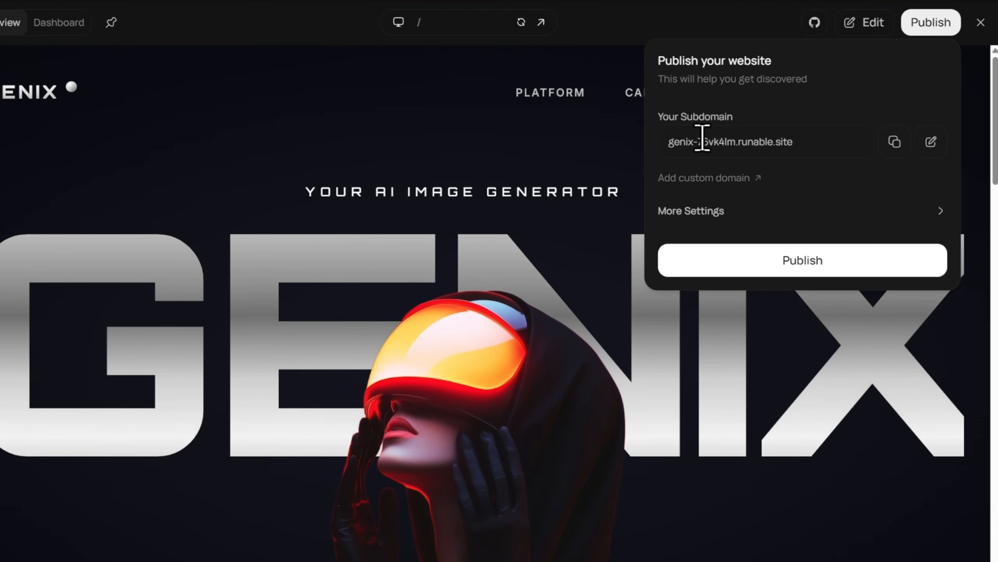
{"action": "left_click_drag", "start_coordinate": [815, 149], "coordinate": [693, 144]}
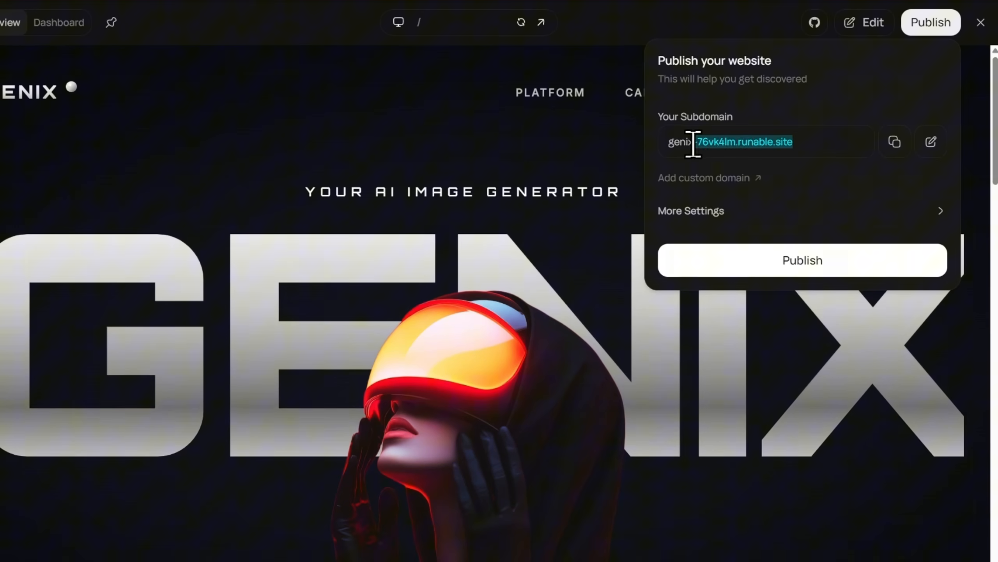
{"action": "left_click", "coordinate": [713, 212]}
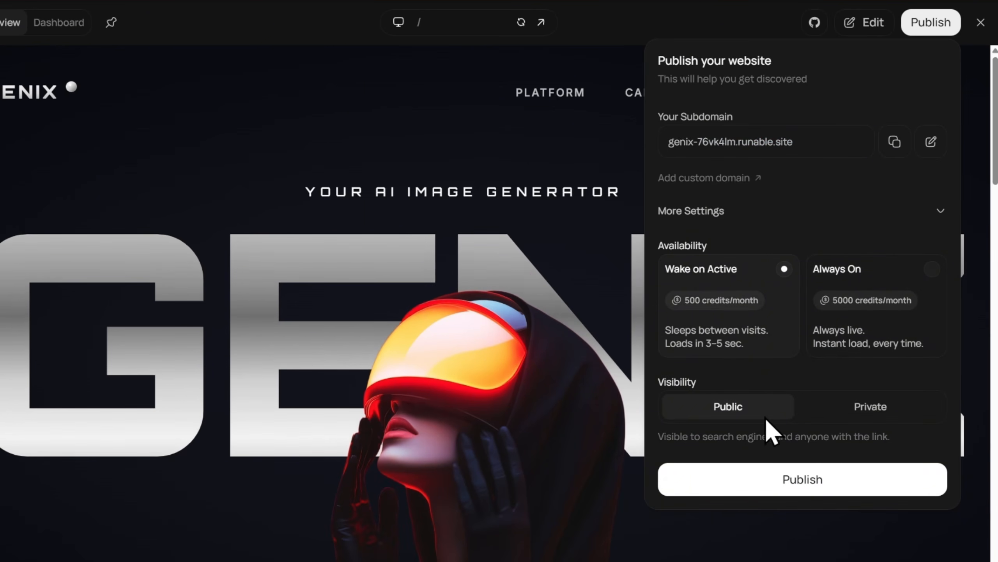
{"action": "left_click", "coordinate": [730, 213]}
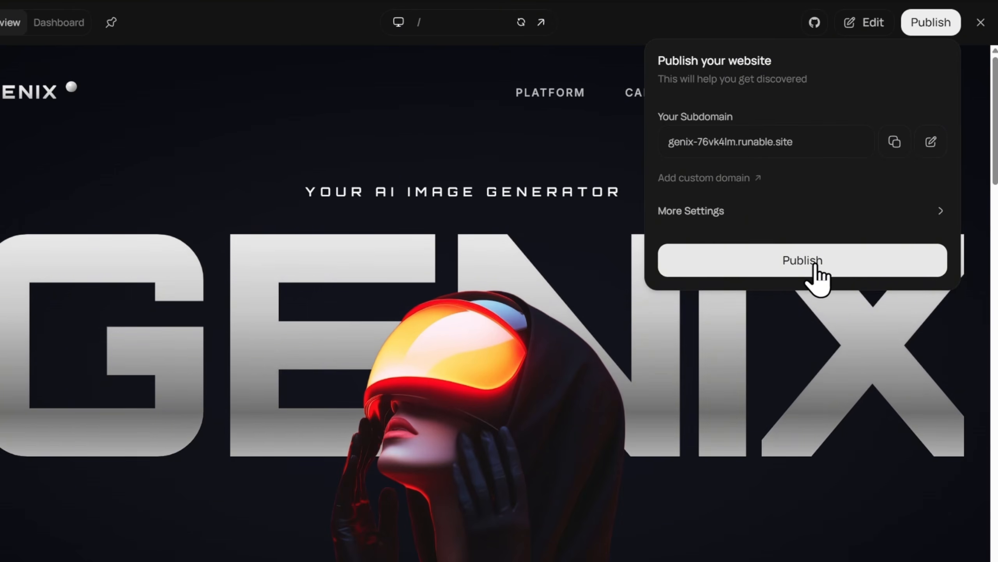
{"action": "left_click", "coordinate": [816, 275]}
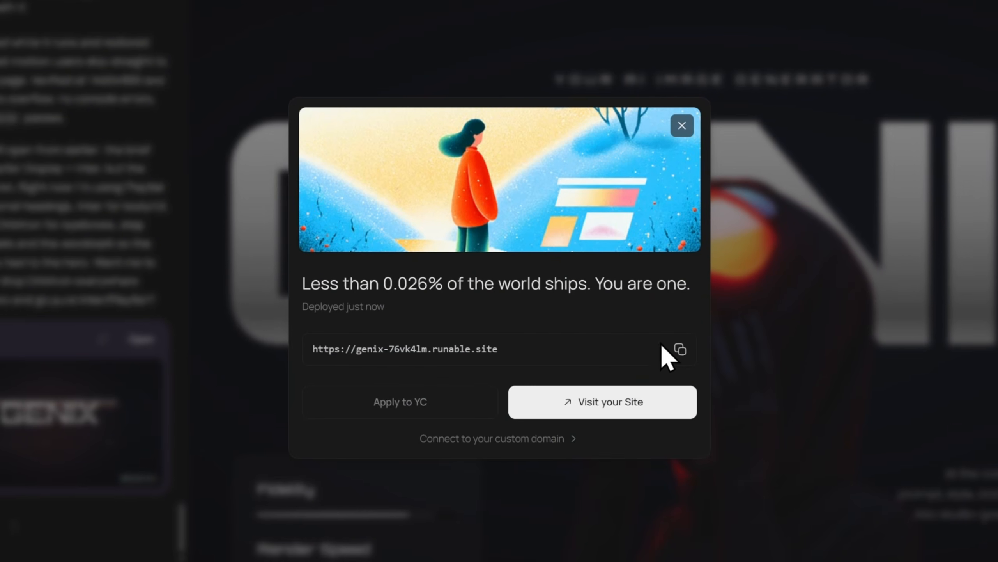
Visit the live published site and scroll through its hero and sections.
{"action": "left_click", "coordinate": [637, 406]}
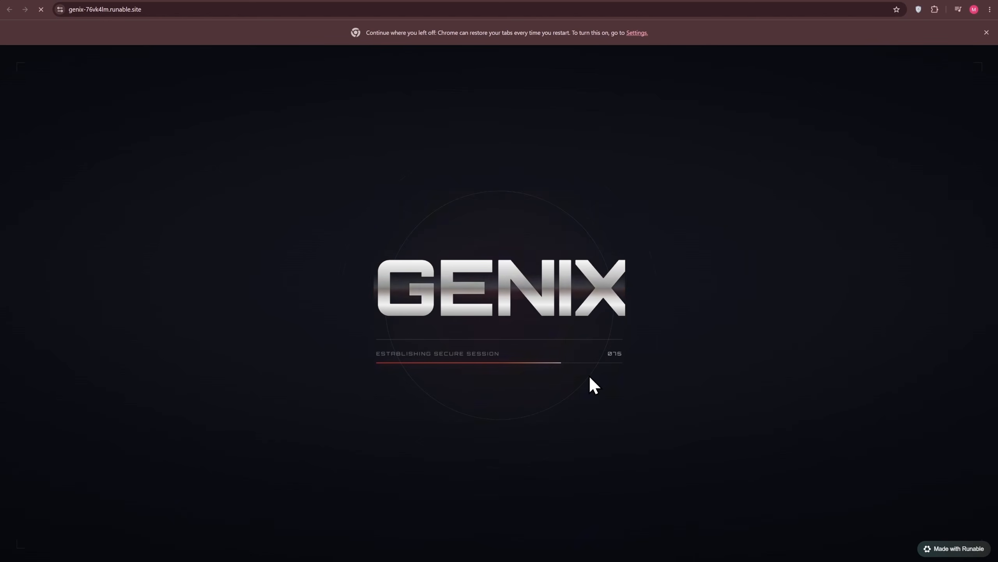
{"action": "left_click", "coordinate": [986, 33]}
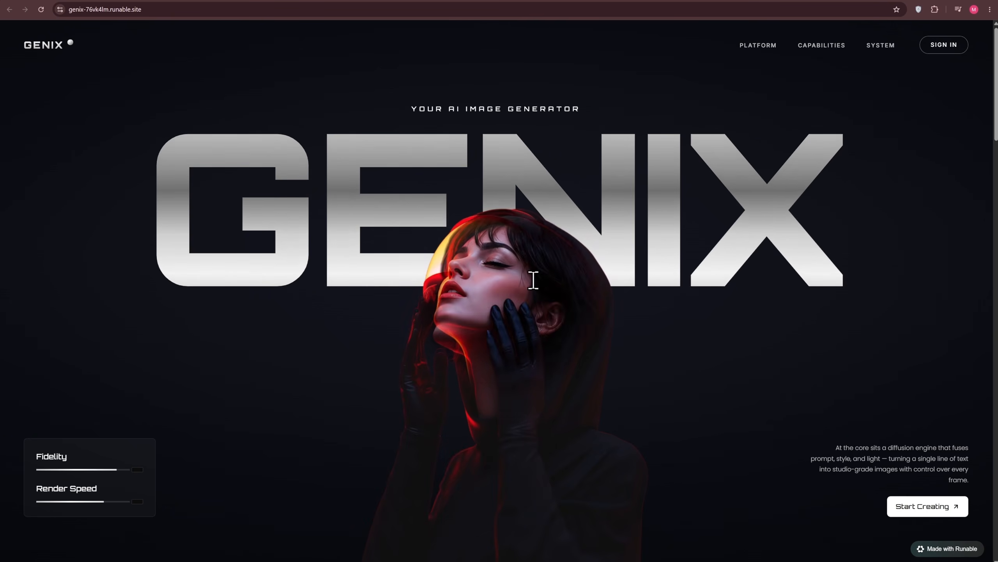
{"action": "scroll", "coordinate": [811, 330], "scroll_direction": "down", "scroll_amount": 15}
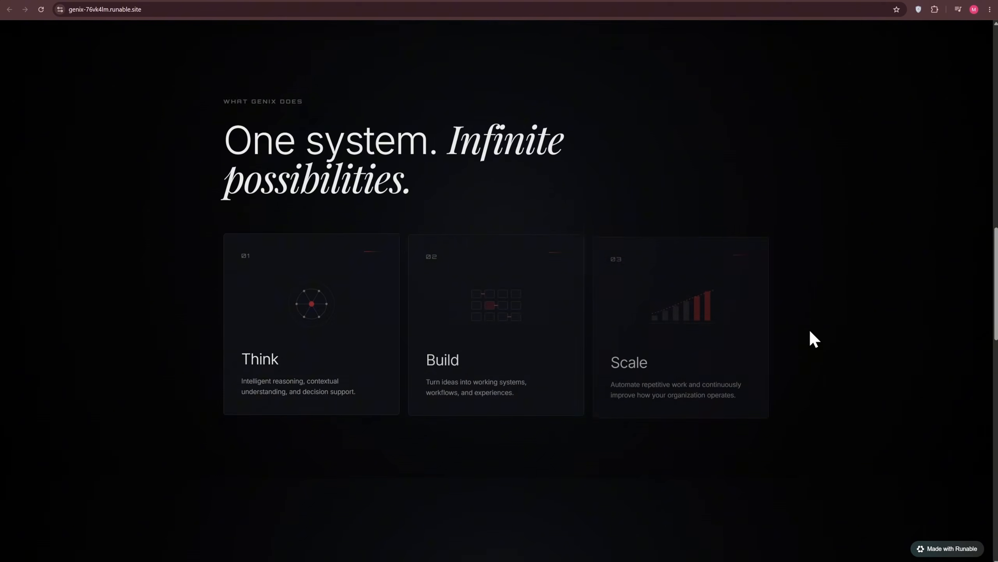
{"action": "scroll", "coordinate": [809, 346], "scroll_direction": "down", "scroll_amount": 5}
{"action": "scroll", "coordinate": [810, 348], "scroll_direction": "up", "scroll_amount": 20}
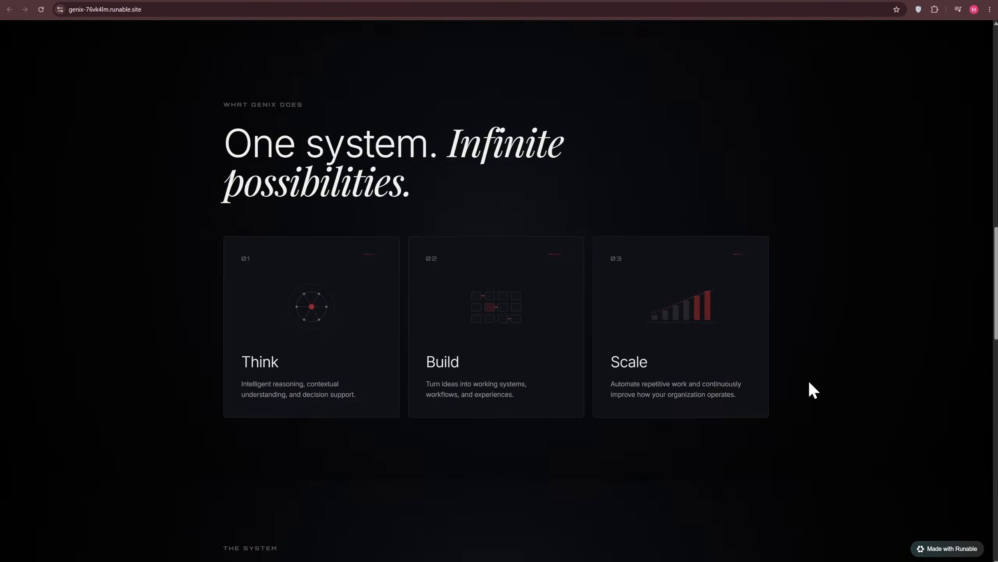